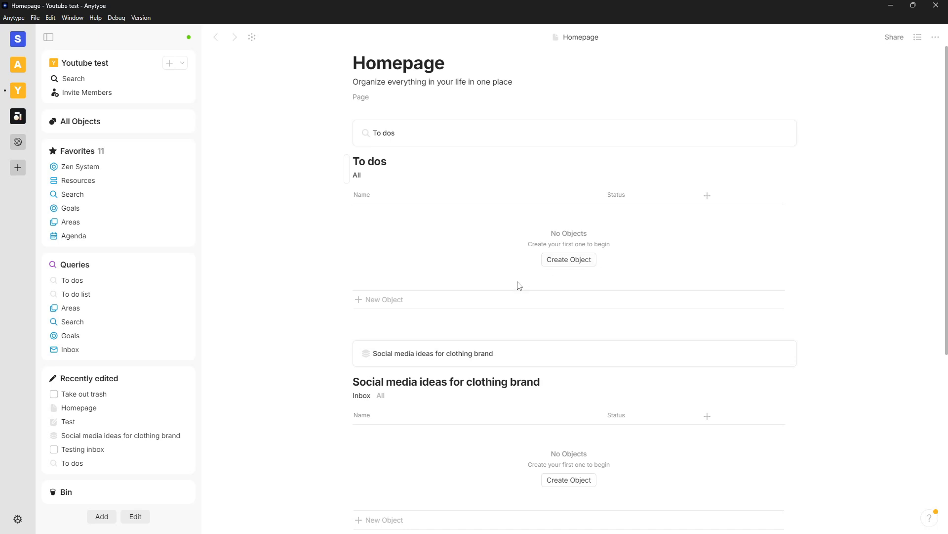
# - Review the homepage and the To dos and To do list queries, and return to the homepage
pyautogui.scroll(-1, 346, 217)
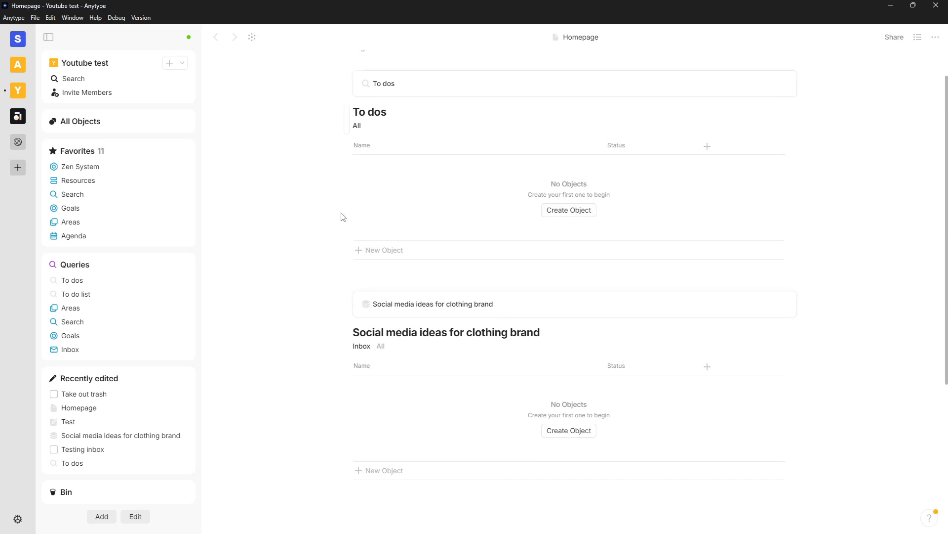
pyautogui.scroll(1, 410, 240)
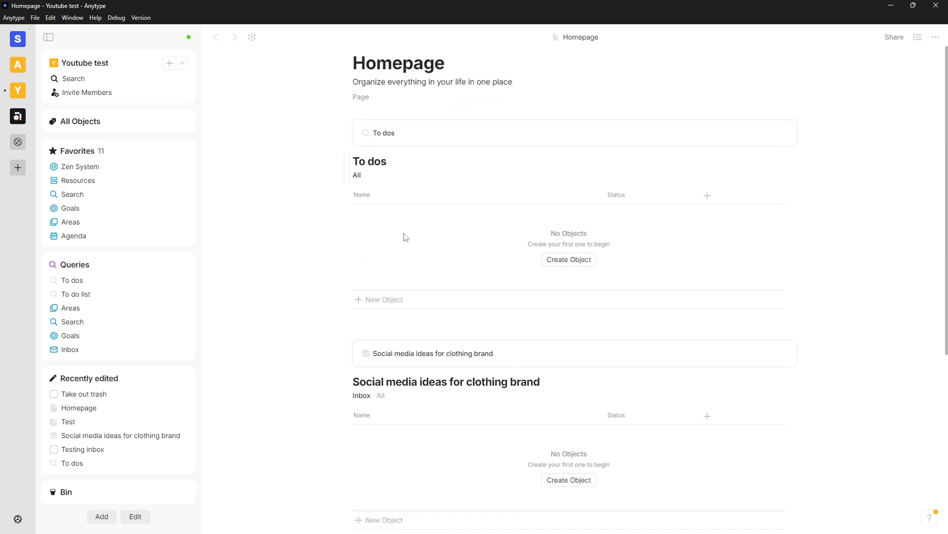
pyautogui.click(81, 279)
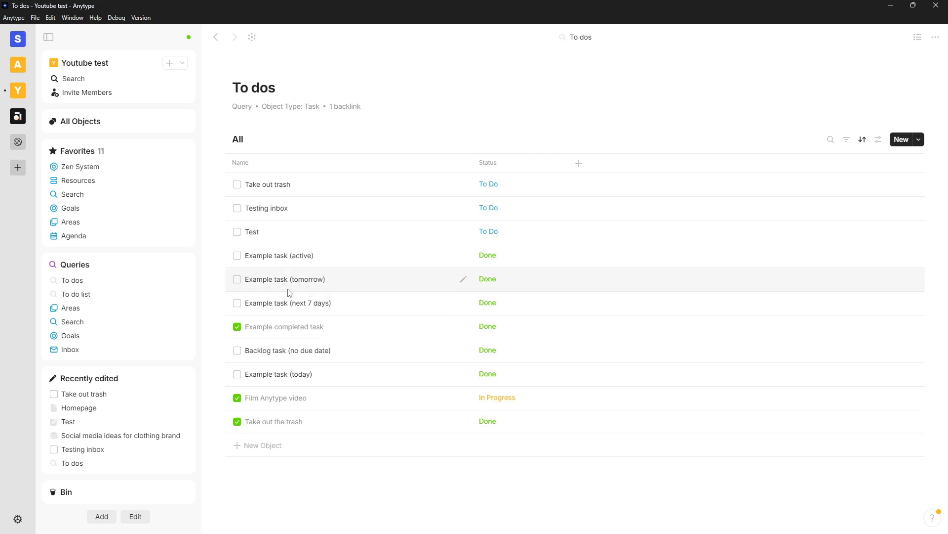
pyautogui.click(88, 295)
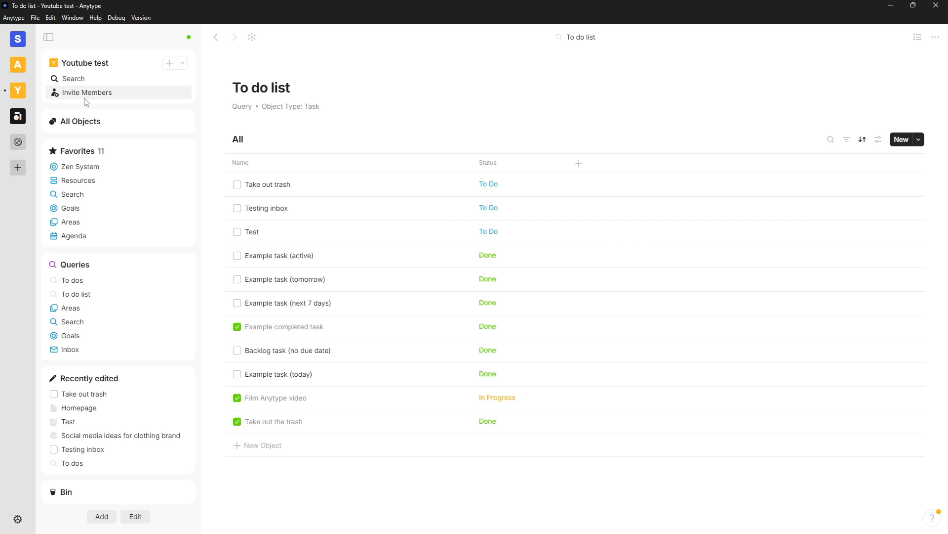
pyautogui.click(82, 67)
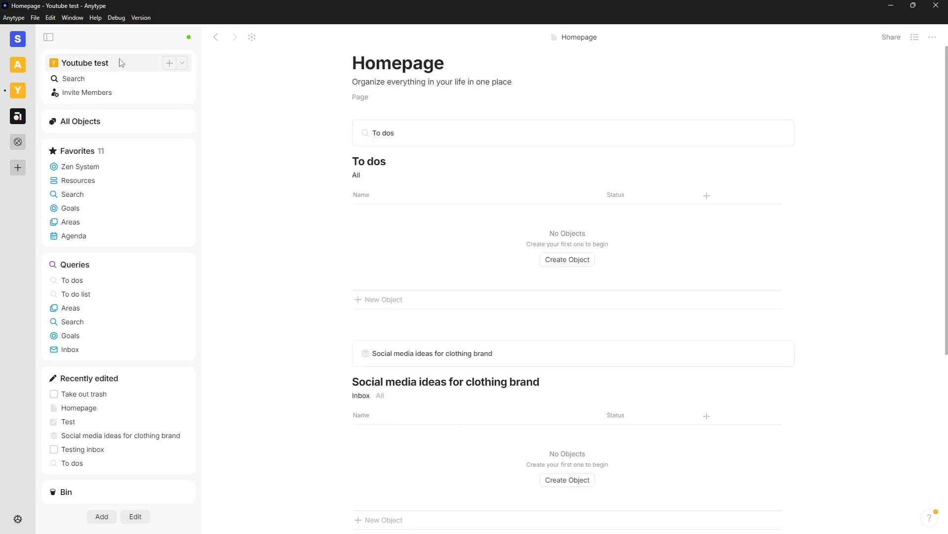
# - Examine the Youtube test space's settings for import, export, general preferences, member invitations and remote storage
pyautogui.click(109, 68)
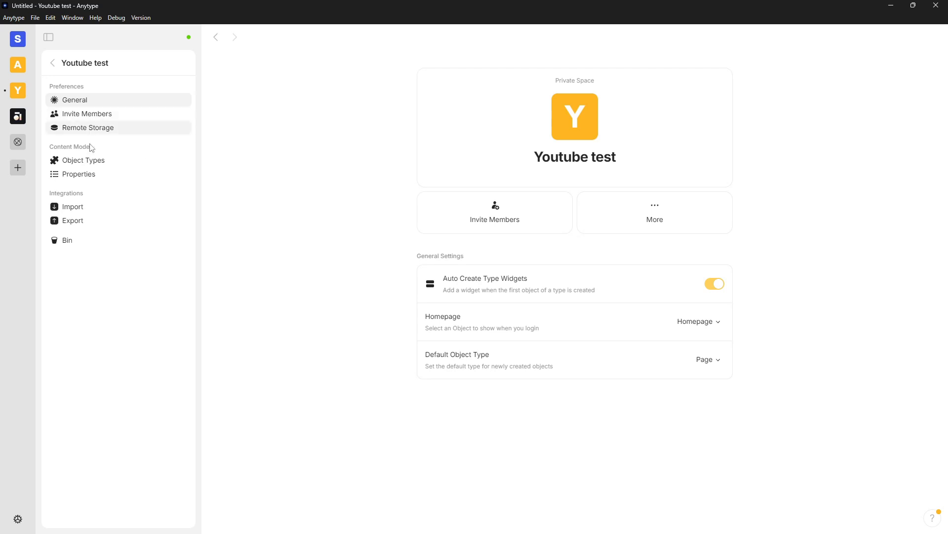
pyautogui.click(101, 211)
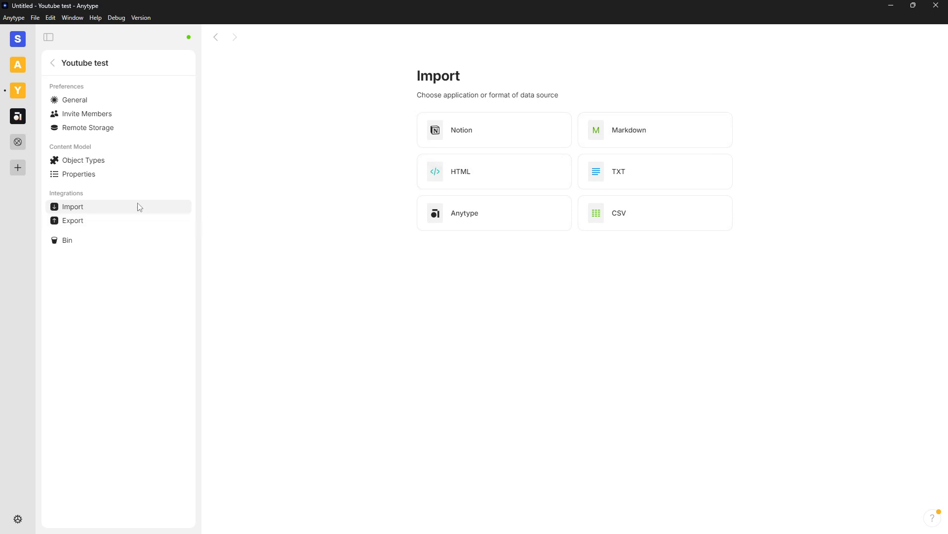
pyautogui.click(111, 220)
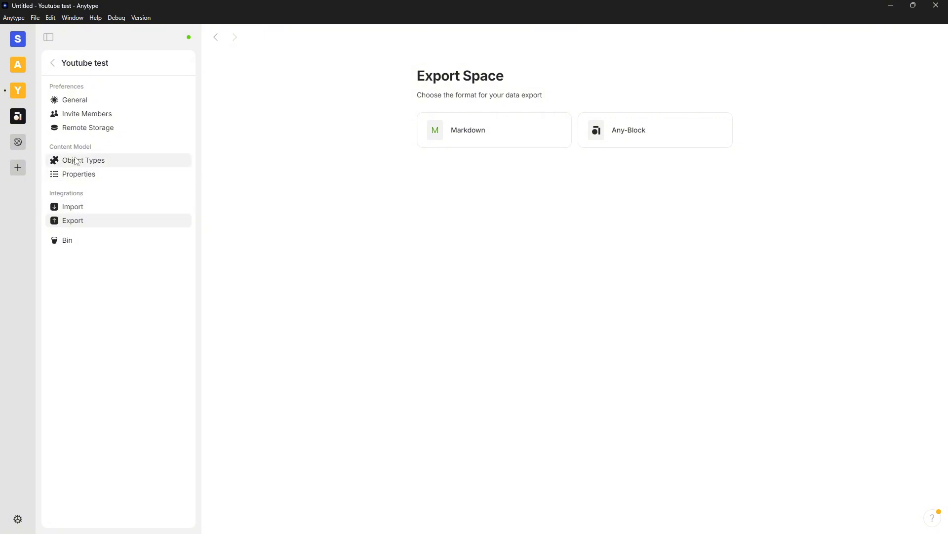
pyautogui.click(82, 100)
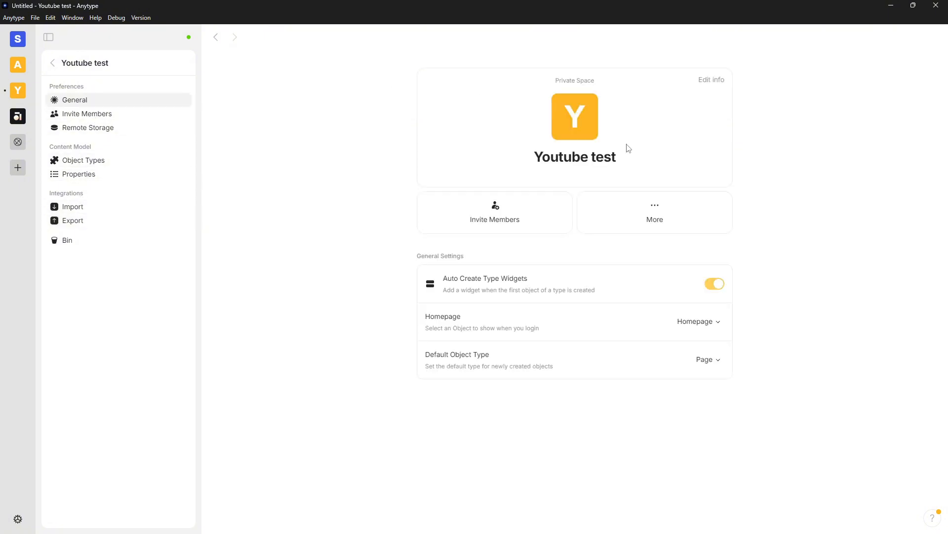
pyautogui.click(98, 114)
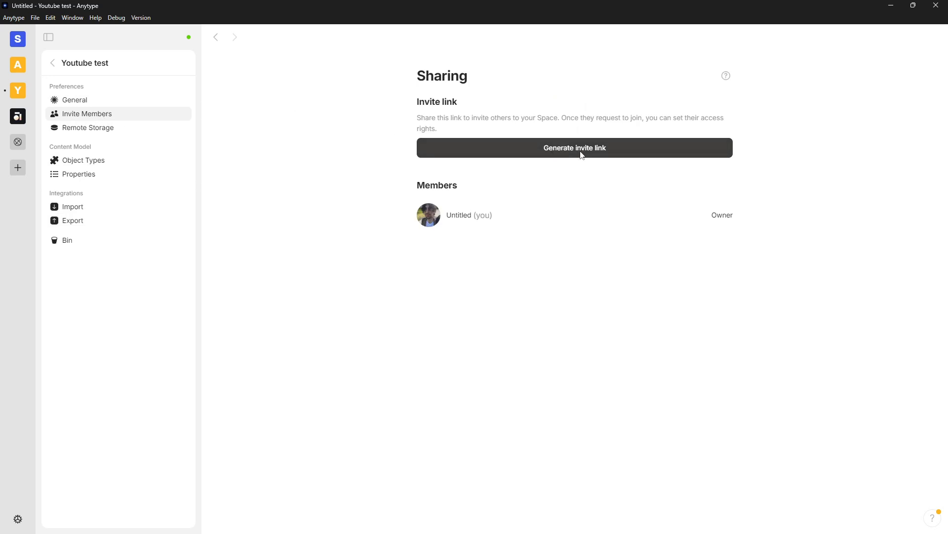
pyautogui.click(93, 131)
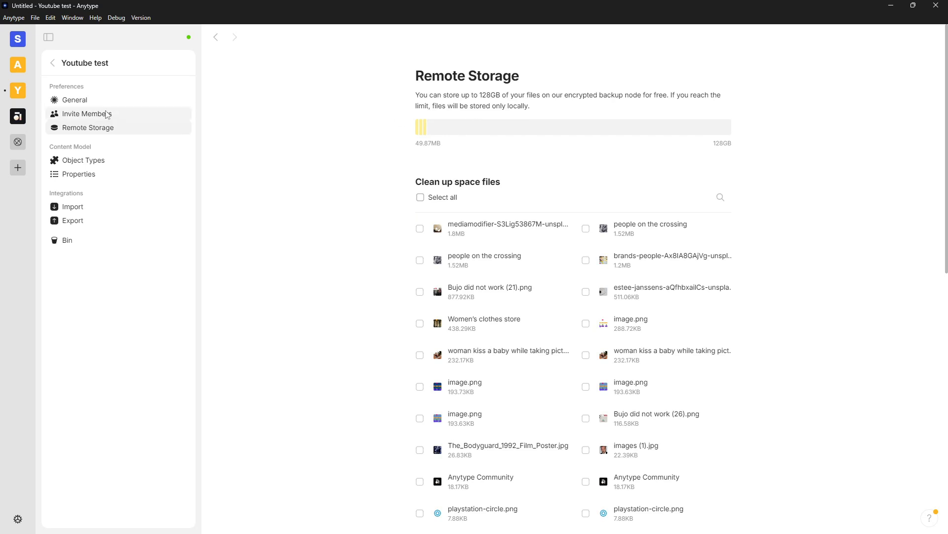
# - View the Instagram type among the space's object types and return to the space settings
pyautogui.click(83, 160)
pyautogui.click(104, 164)
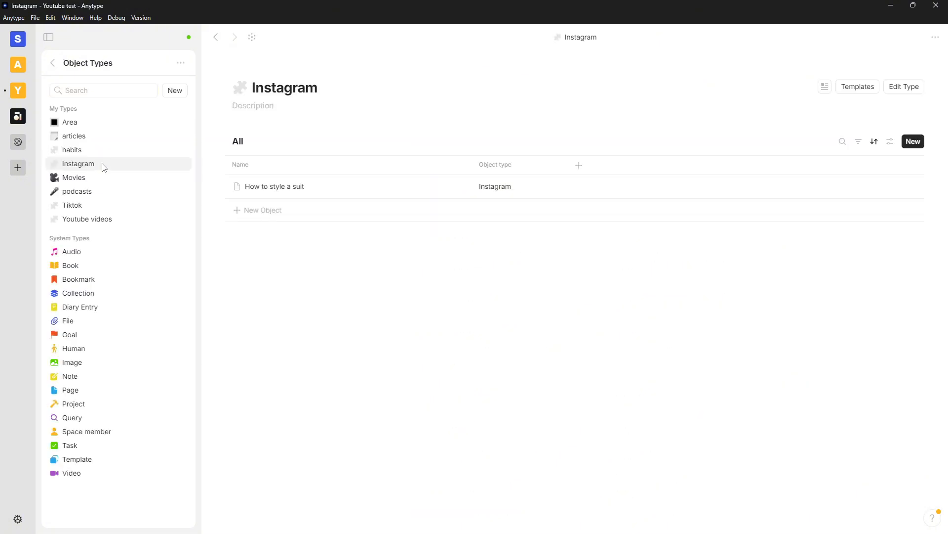
pyautogui.click(53, 63)
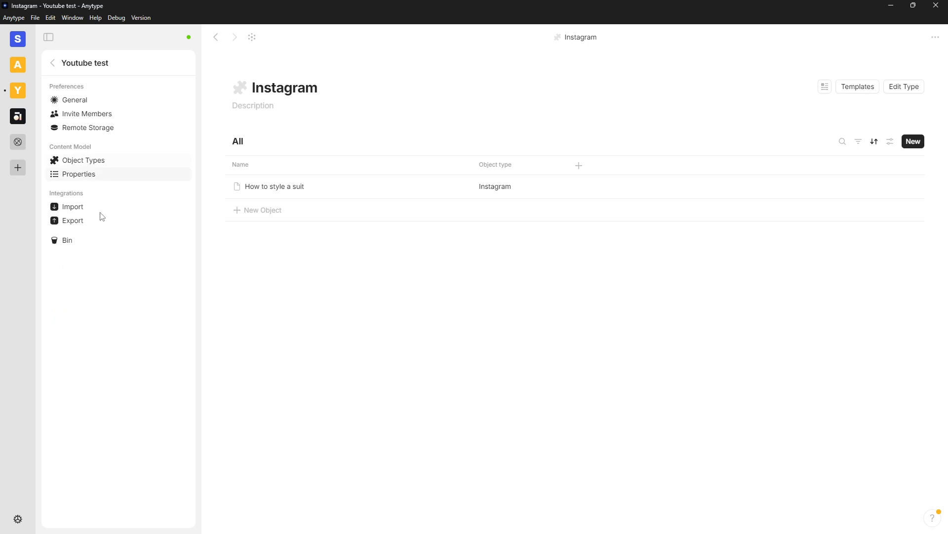
# - Look through the space's custom and system properties and return to the homepage
pyautogui.click(92, 173)
pyautogui.scroll(-10, 108, 141)
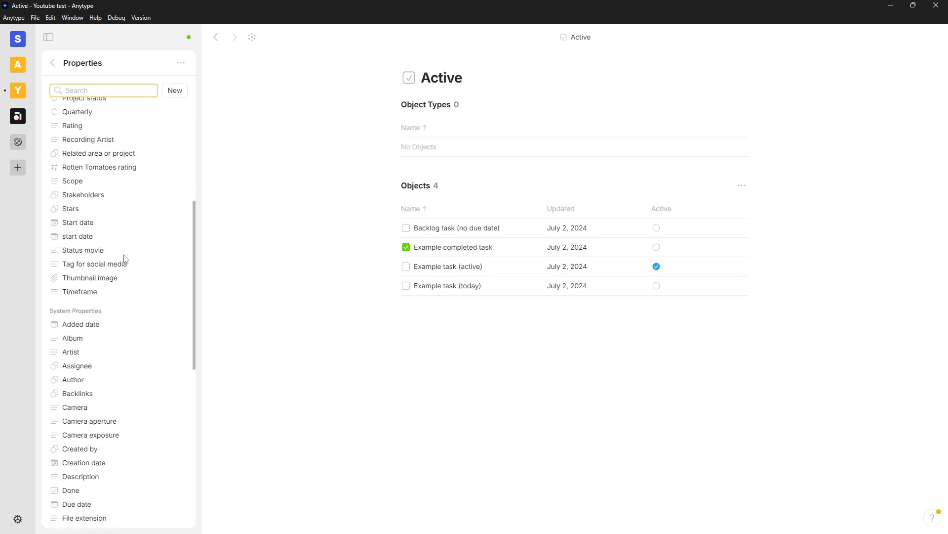
pyautogui.scroll(-3, 96, 339)
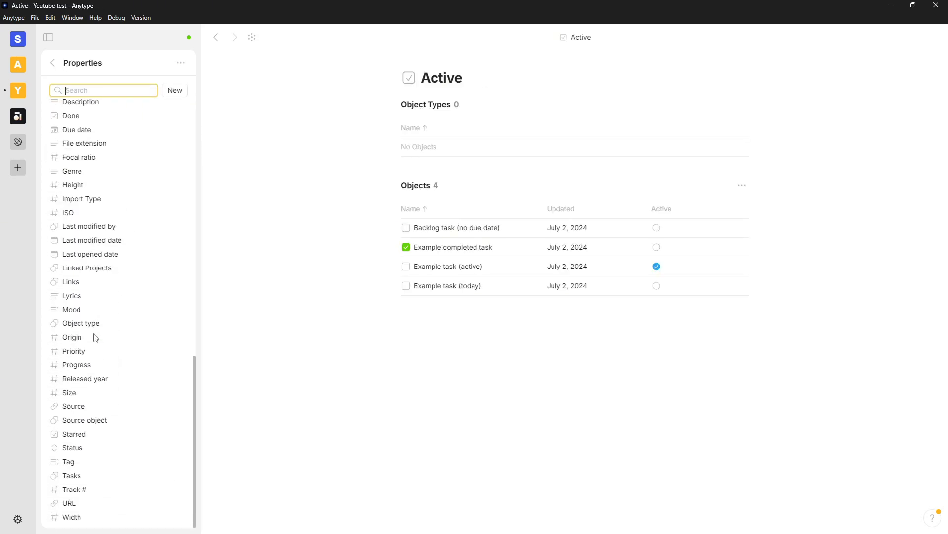
pyautogui.scroll(3, 96, 335)
pyautogui.scroll(3, 96, 335)
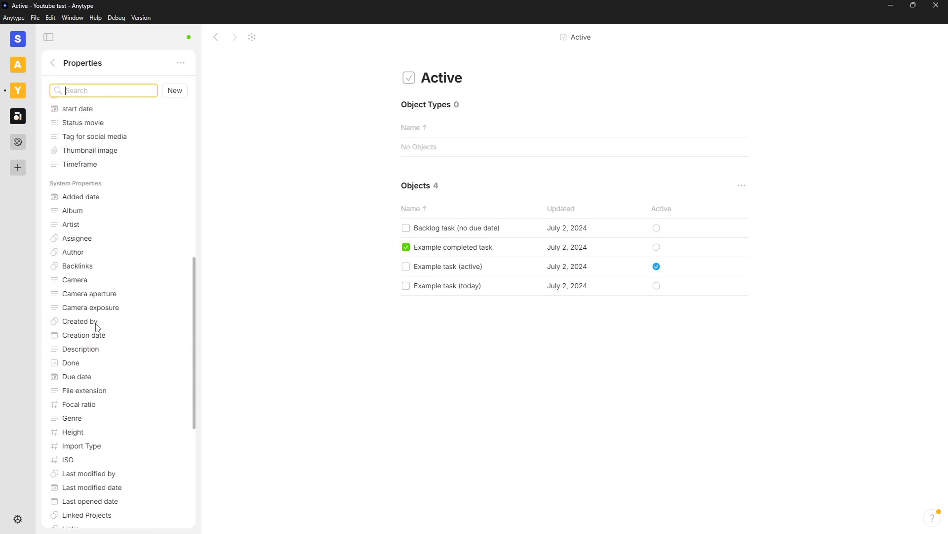
pyautogui.scroll(7, 97, 327)
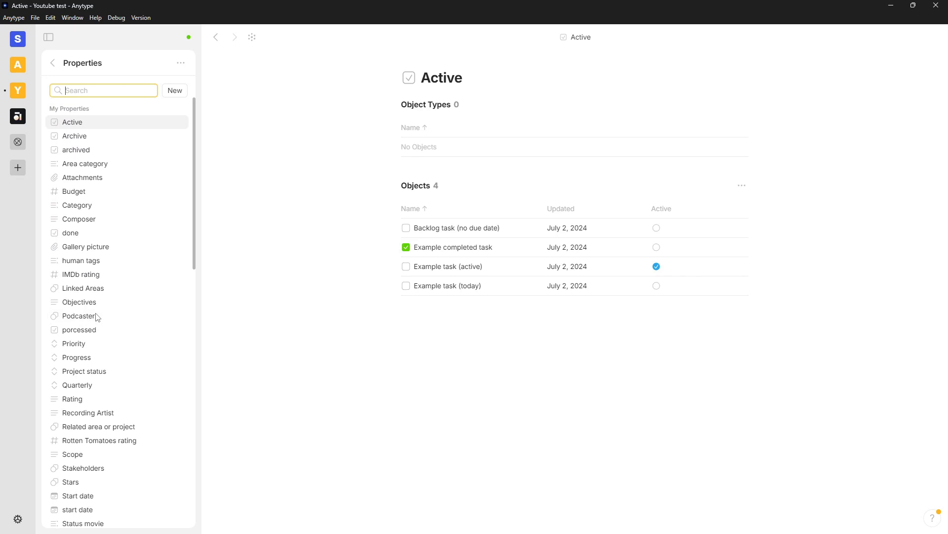
pyautogui.click(52, 64)
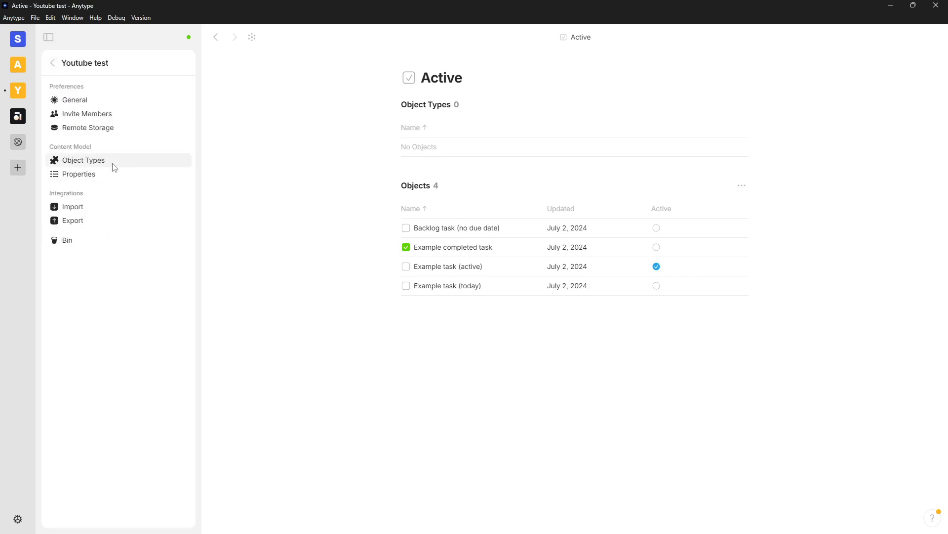
pyautogui.click(53, 63)
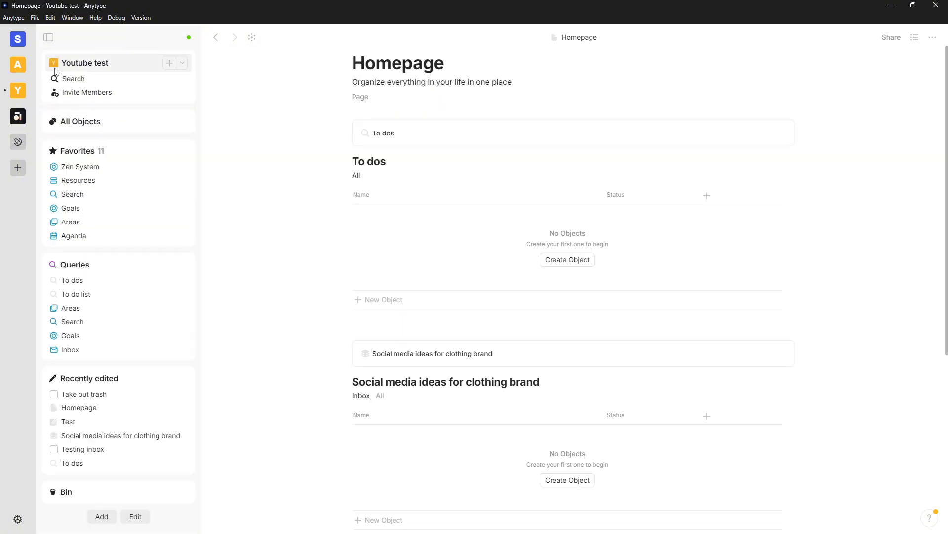
# - View the lists among all objects in the space and return to the main sidebar
pyautogui.click(89, 122)
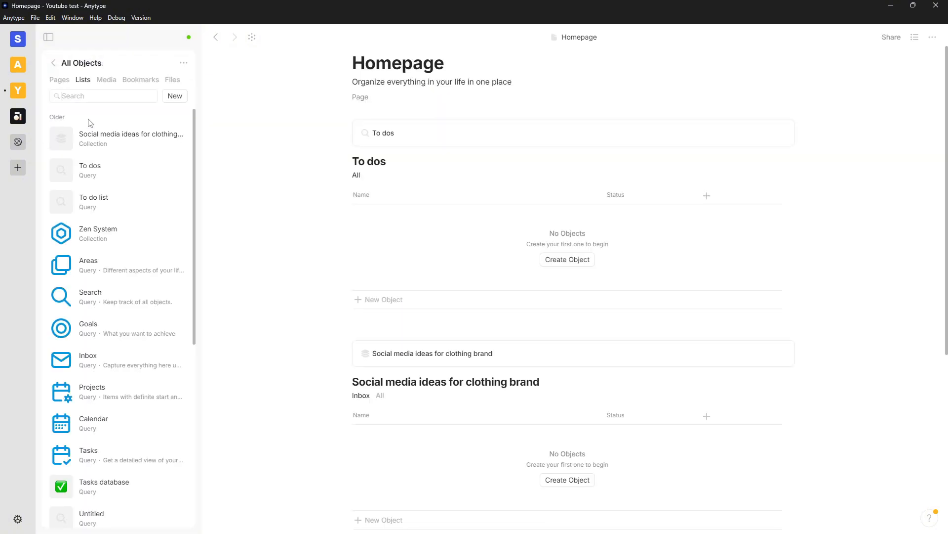
pyautogui.click(84, 81)
pyautogui.click(94, 91)
pyautogui.click(54, 63)
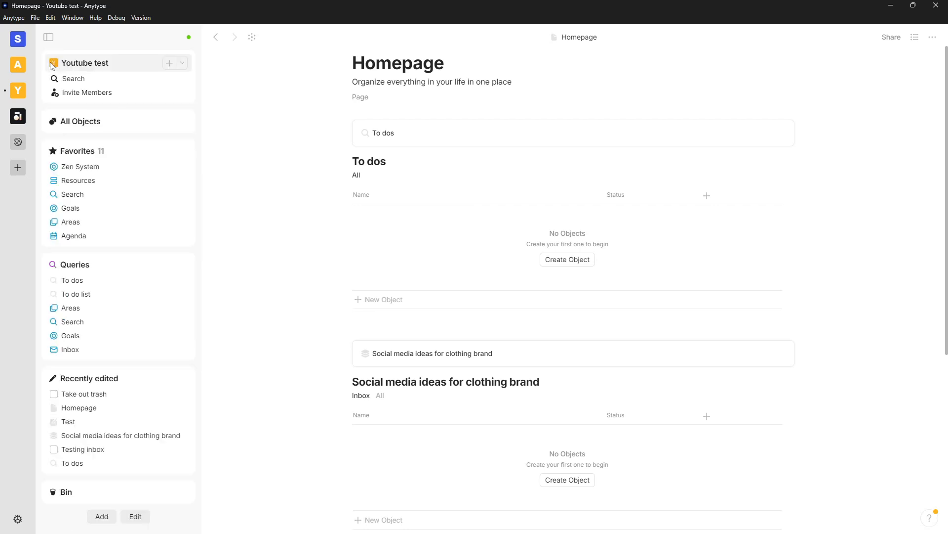
# - Create a new object type in the space's settings and name it "video ideas"
pyautogui.click(78, 64)
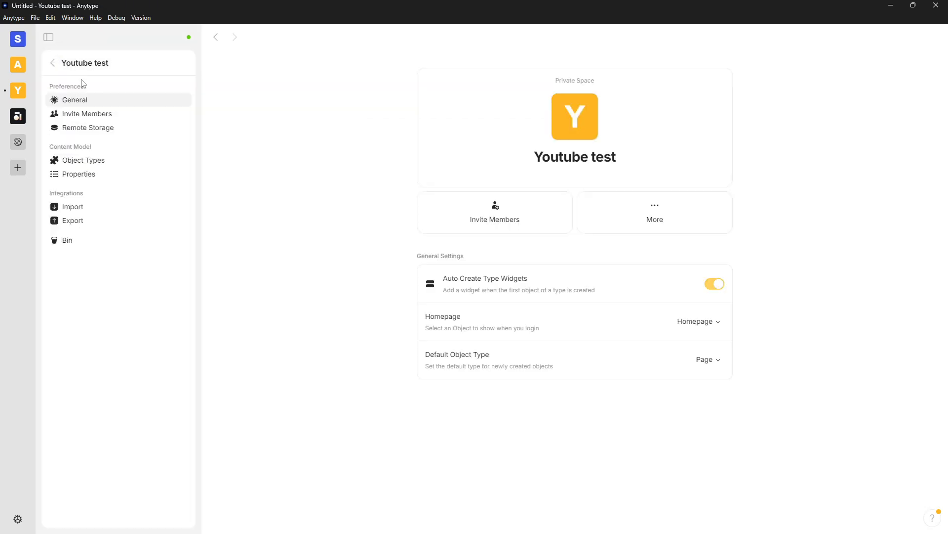
pyautogui.click(81, 160)
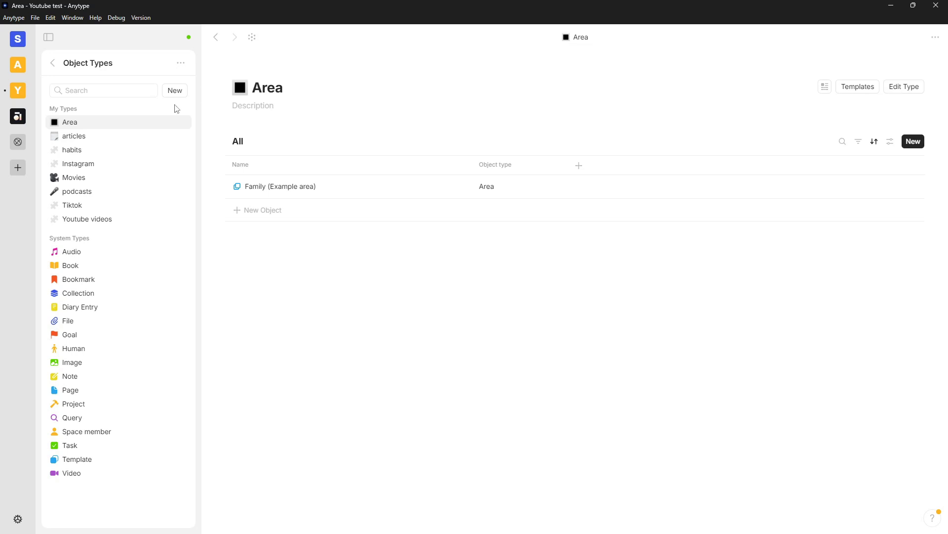
pyautogui.click(179, 92)
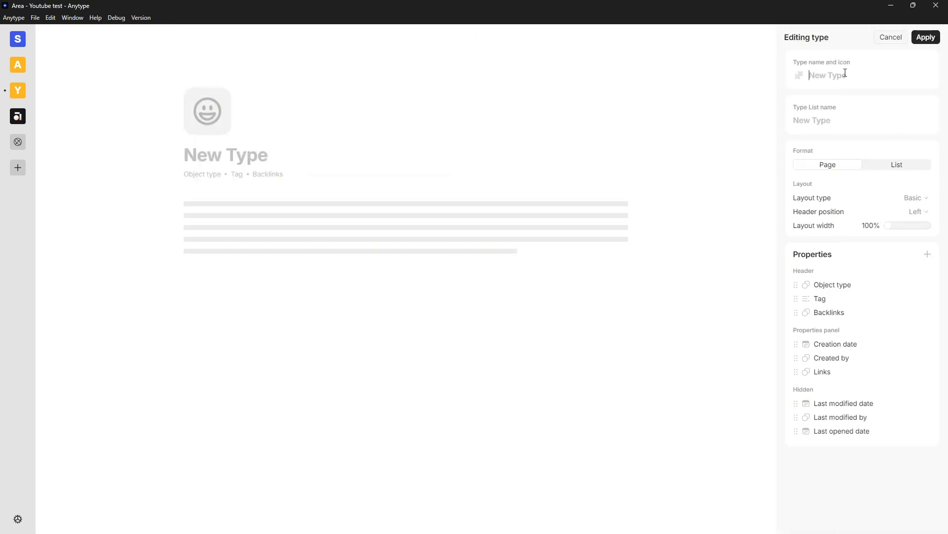
pyautogui.write('video ideas')
# - Preview the List format for the video ideas type, restore the Page format and keep the Basic layout
pyautogui.click(878, 166)
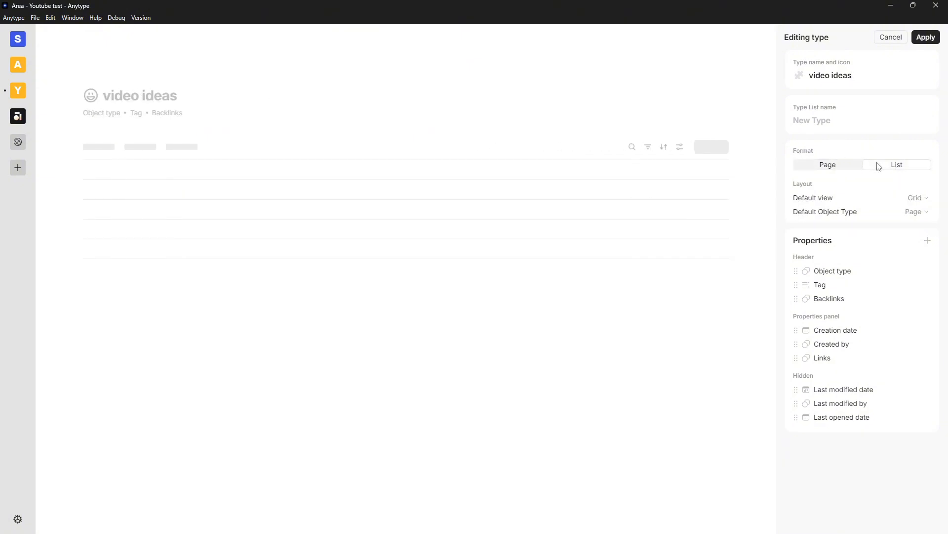
pyautogui.click(813, 165)
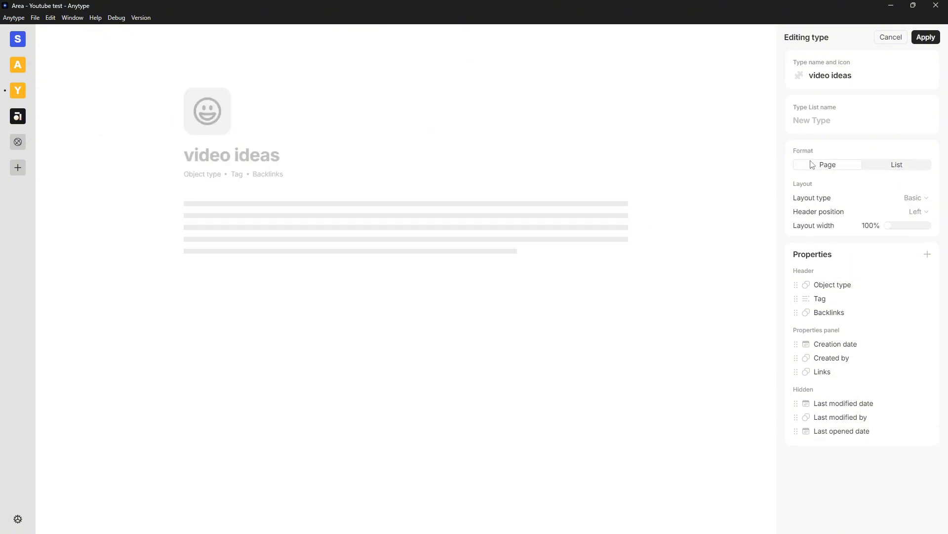
pyautogui.click(927, 202)
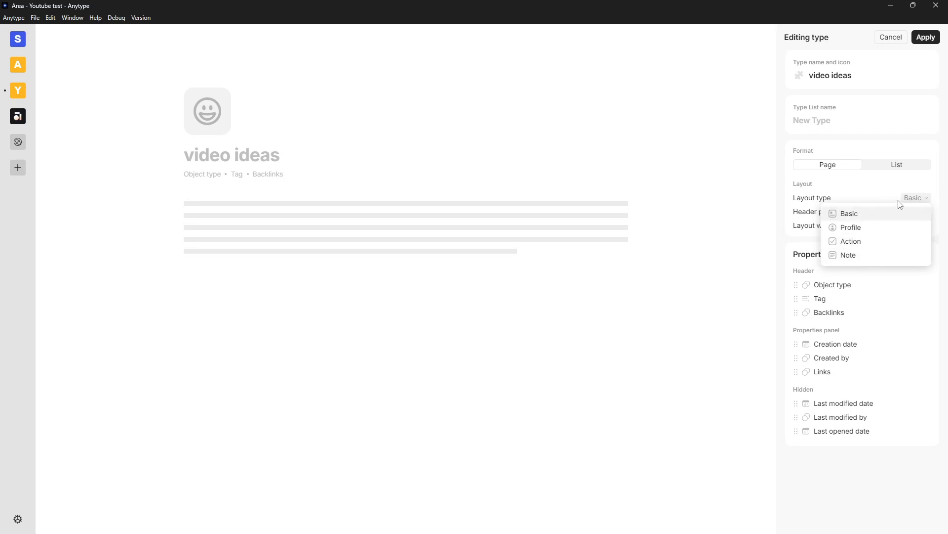
pyautogui.click(850, 214)
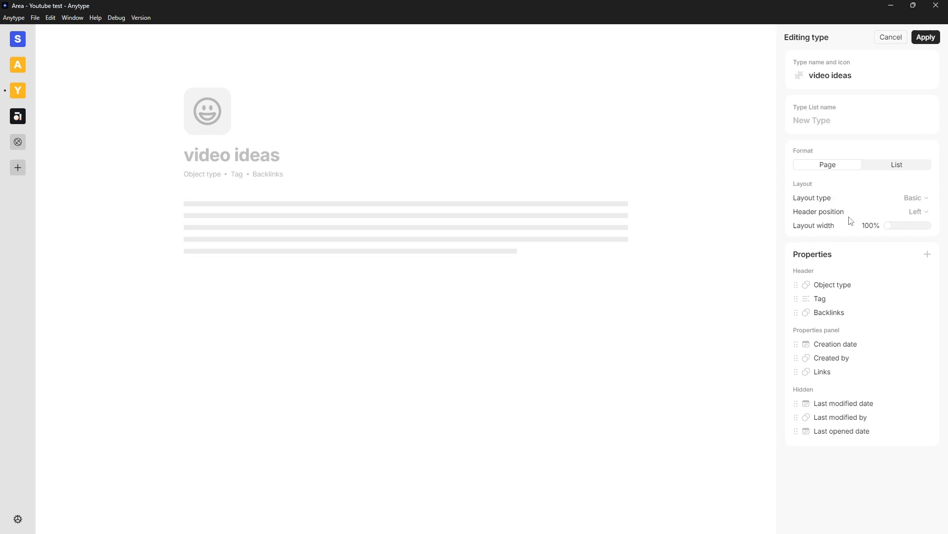
# - Try the Note and Action layout types for video ideas and return to the Basic layout
pyautogui.click(916, 202)
pyautogui.click(861, 257)
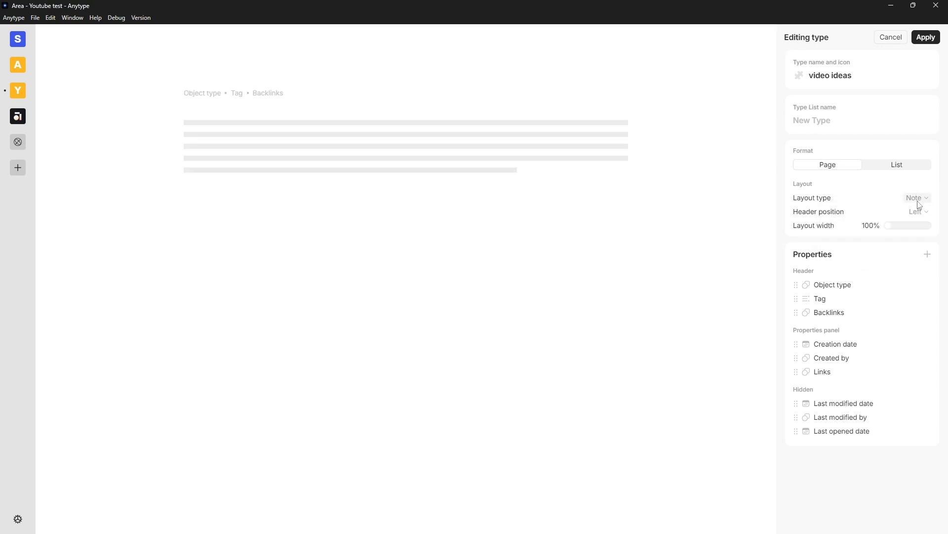
pyautogui.click(919, 202)
pyautogui.click(880, 244)
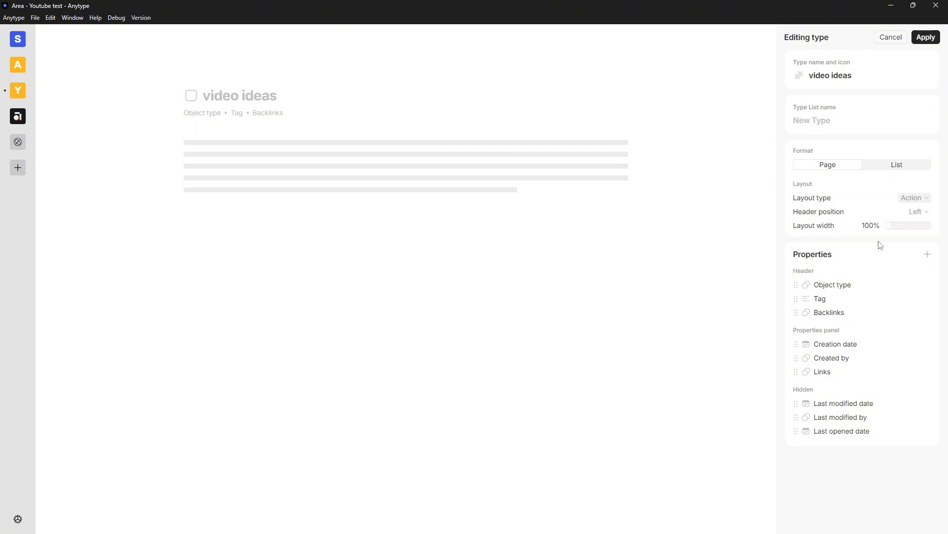
pyautogui.click(917, 204)
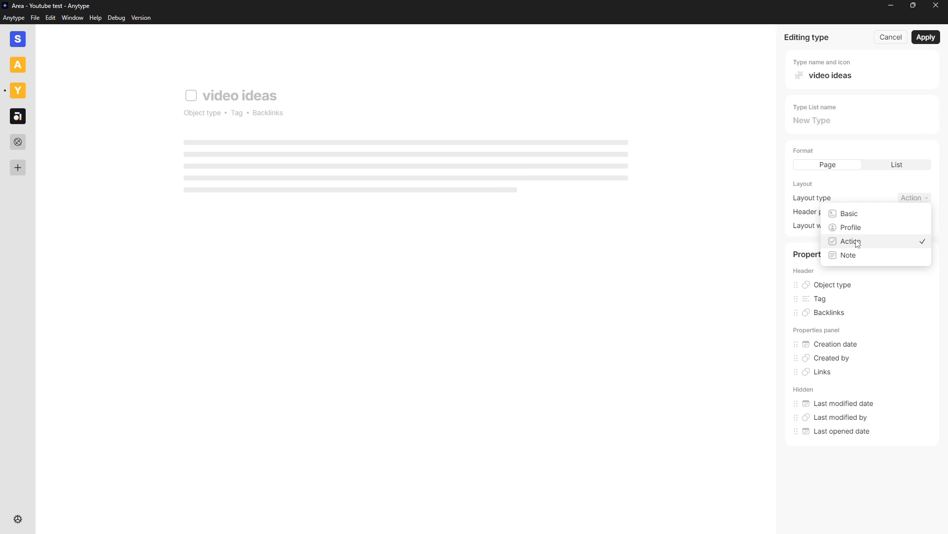
pyautogui.click(819, 226)
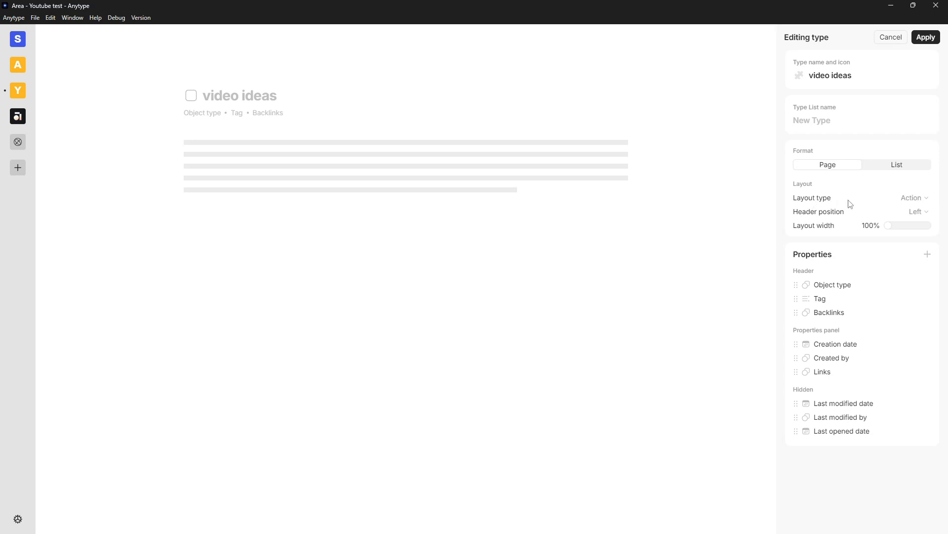
pyautogui.click(919, 202)
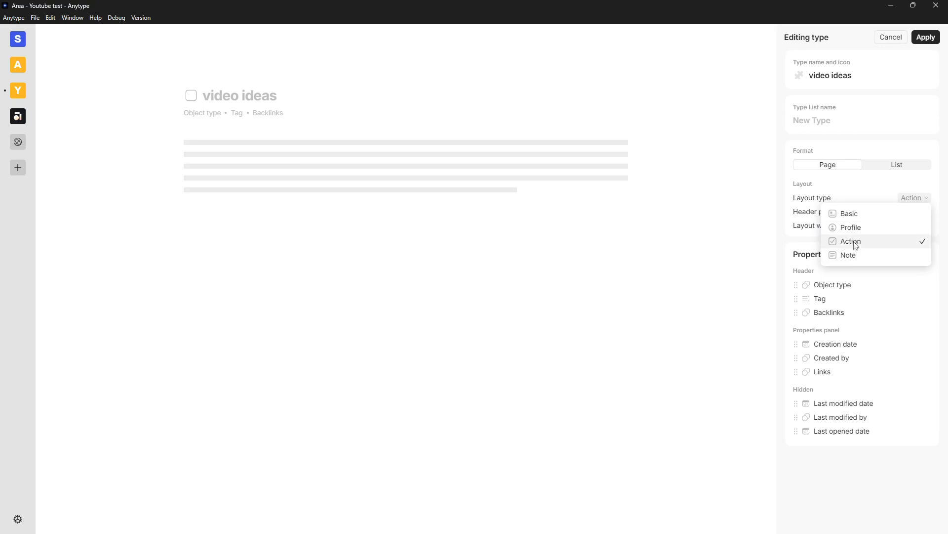
pyautogui.click(854, 217)
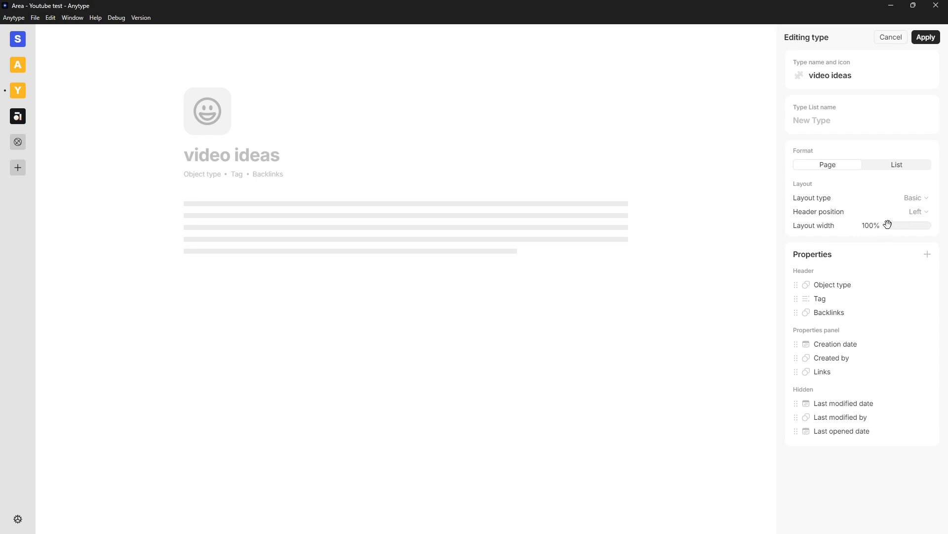
# - Set the header position of the video ideas type to Center, keeping the layout width at 100%
pyautogui.moveTo(889, 225)
pyautogui.mouseDown()
pyautogui.moveTo(928, 226)
pyautogui.moveTo(884, 240)
pyautogui.mouseUp()
pyautogui.click(919, 212)
pyautogui.click(877, 246)
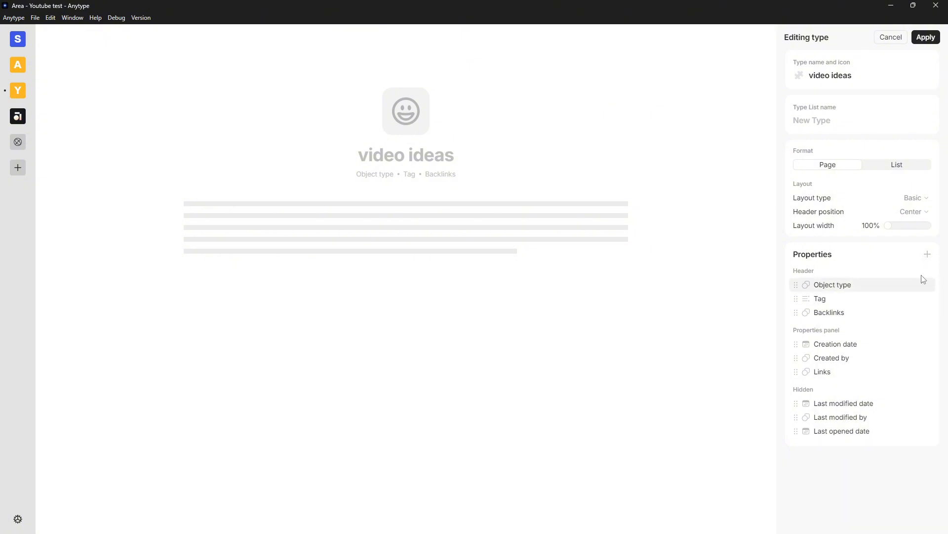
# - Review the property types offered for a new property named "test" on the video ideas type
pyautogui.click(928, 255)
pyautogui.scroll(-1, 875, 303)
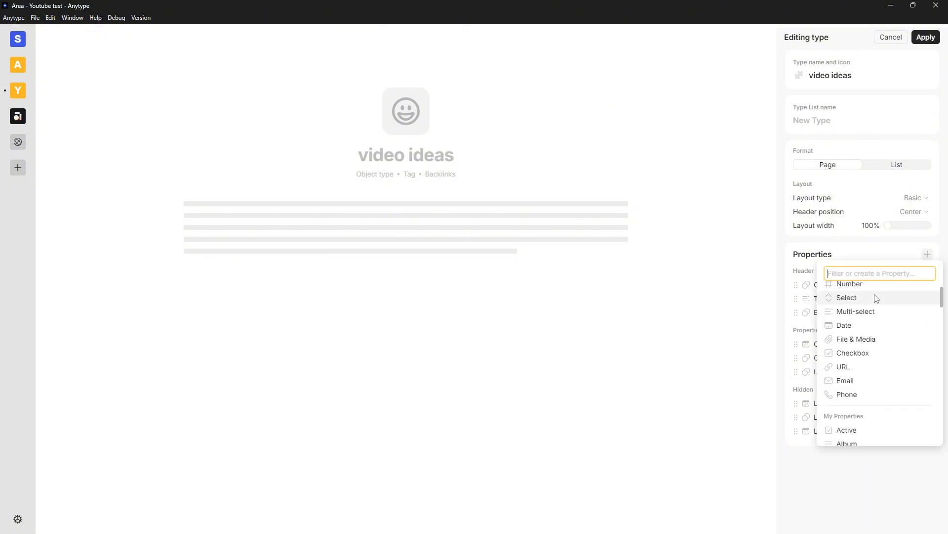
pyautogui.scroll(1, 889, 317)
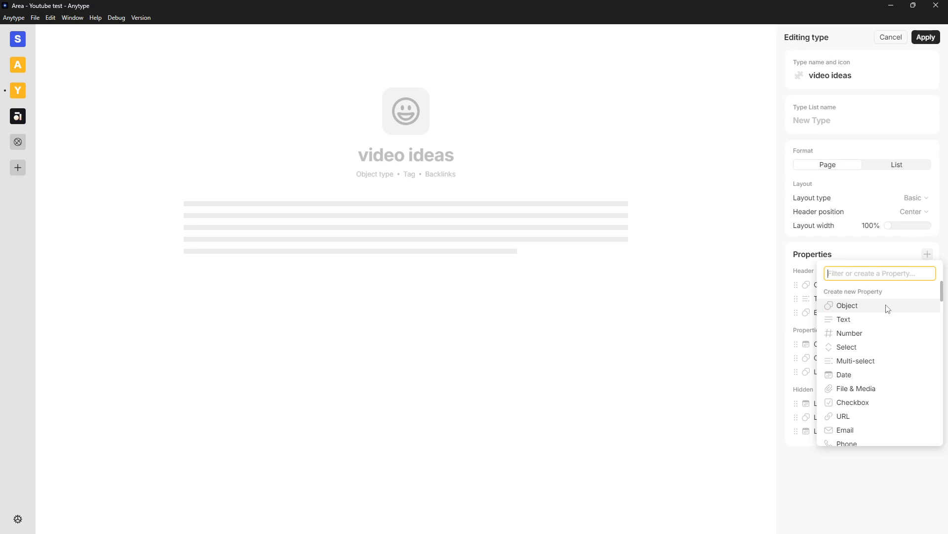
pyautogui.write('test')
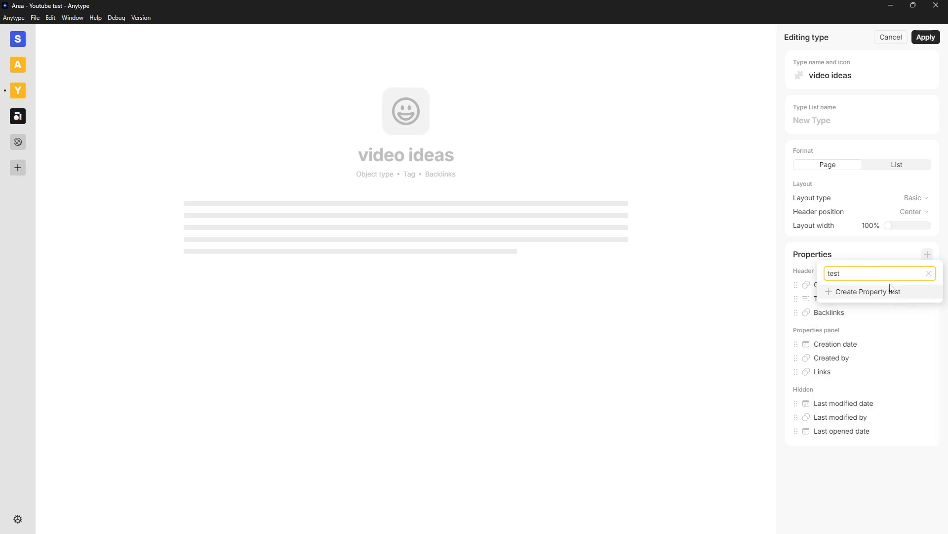
pyautogui.click(877, 294)
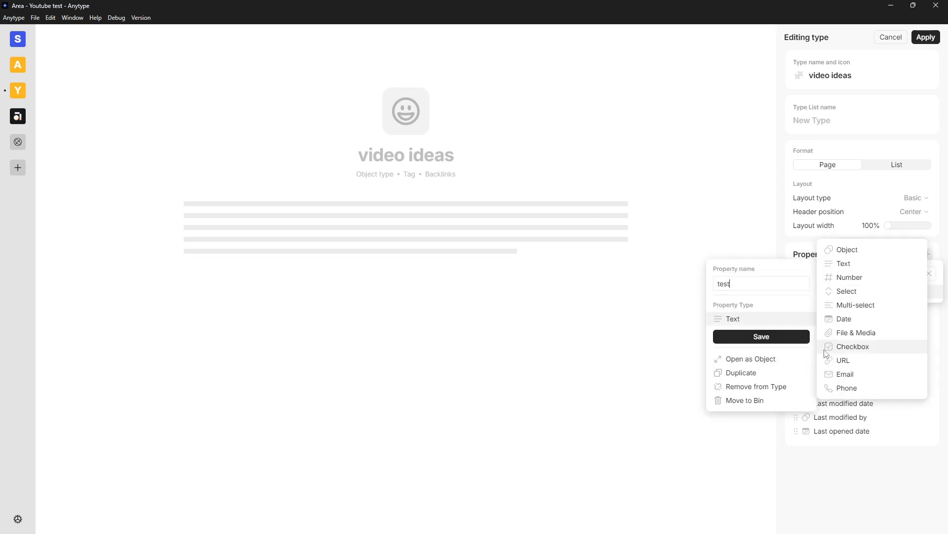
pyautogui.moveTo(746, 327)
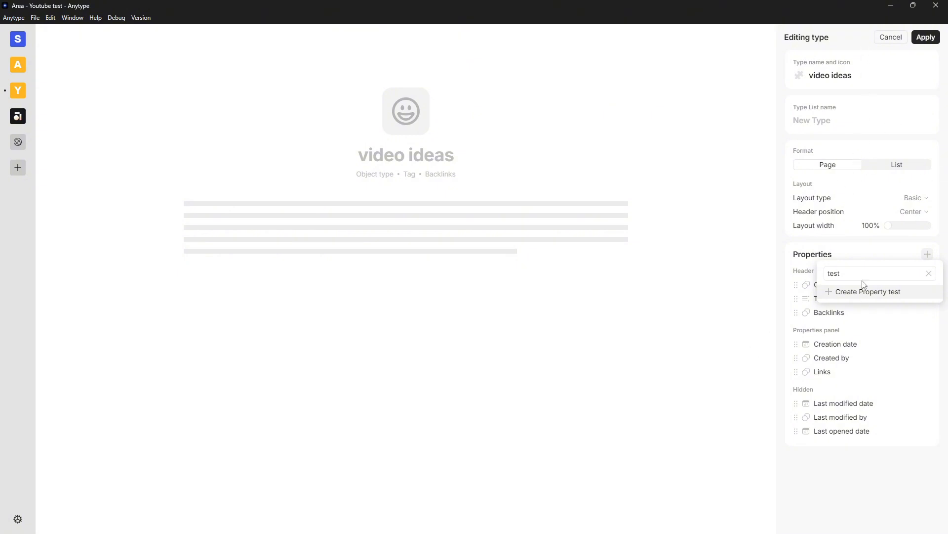
# - Apply the video ideas type settings and create a new page from the Youtube test space's homepage
pyautogui.click(931, 38)
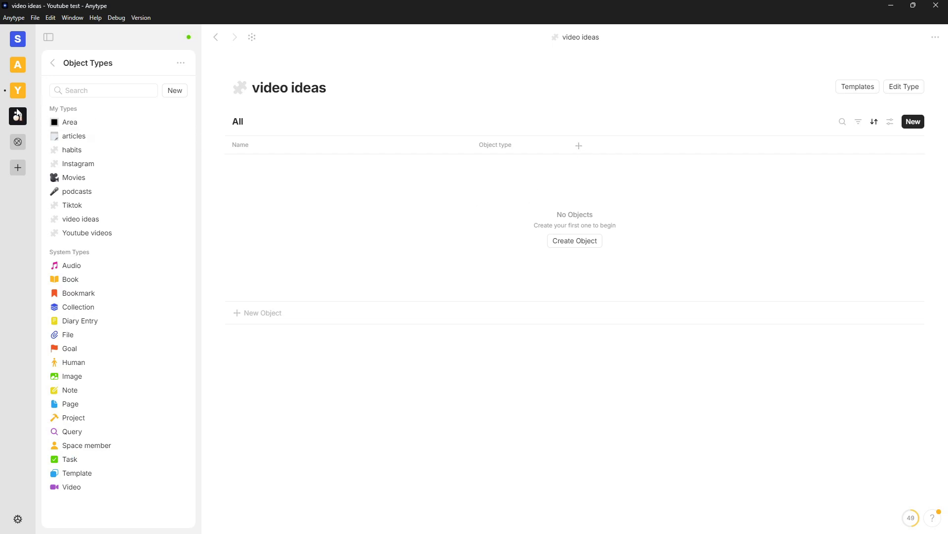
pyautogui.click(18, 92)
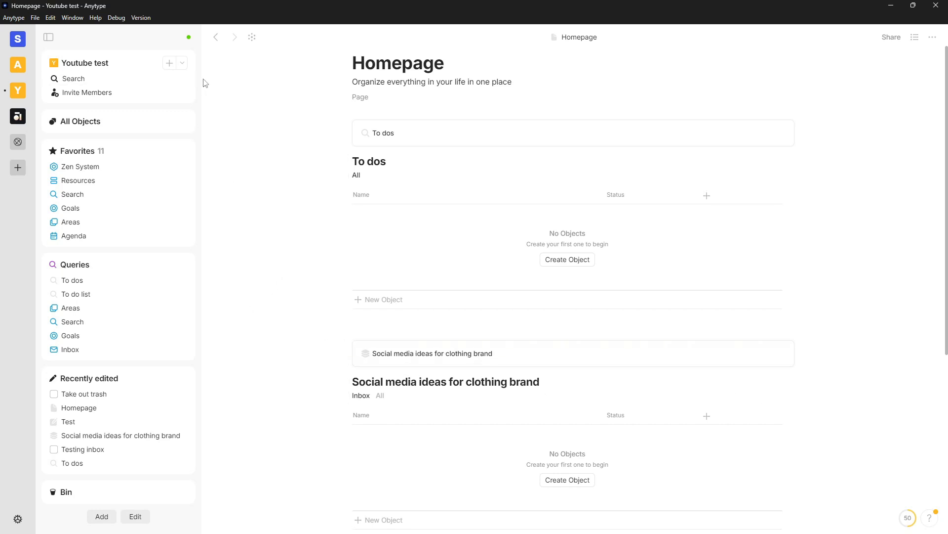
pyautogui.click(169, 63)
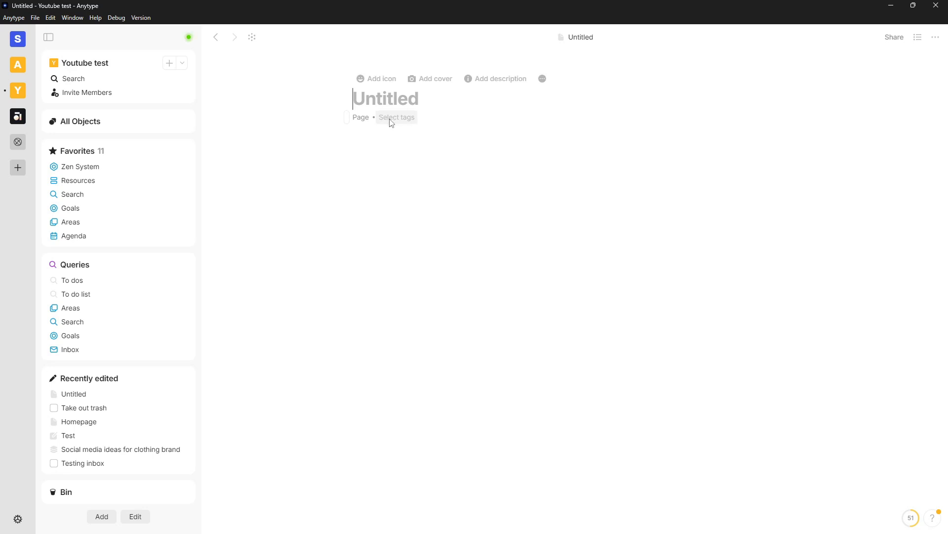
# - Check the new page's type options and search the types for creating a new object for "video"
pyautogui.click(360, 117)
pyautogui.moveTo(395, 148)
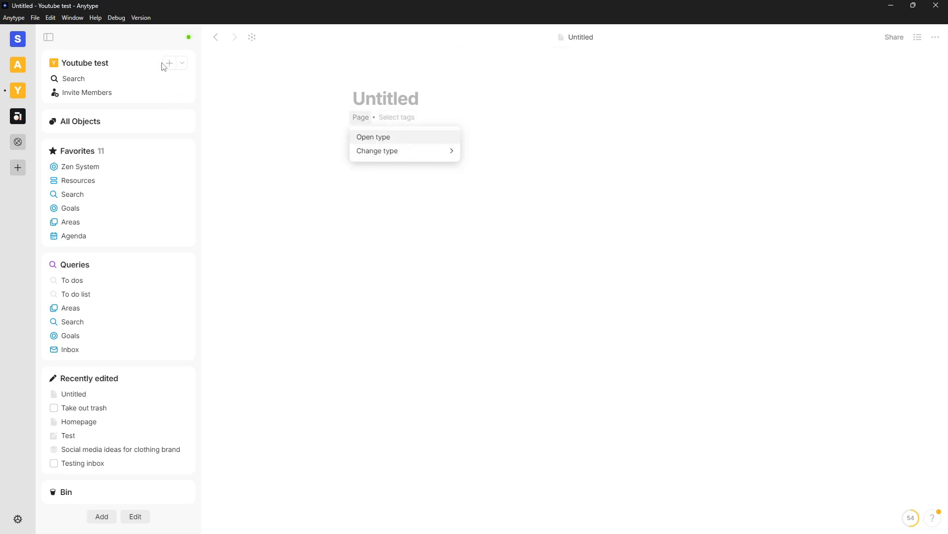
pyautogui.click(182, 64)
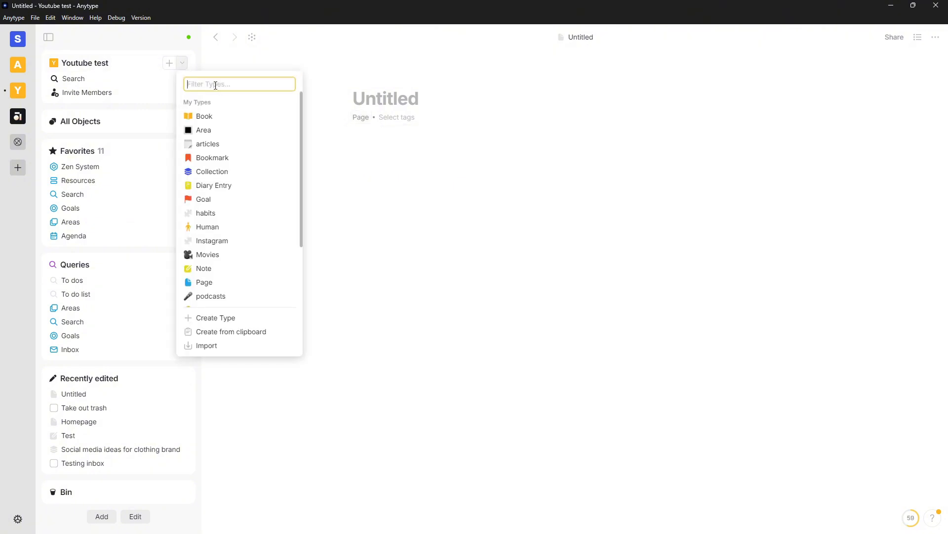
pyautogui.write('video')
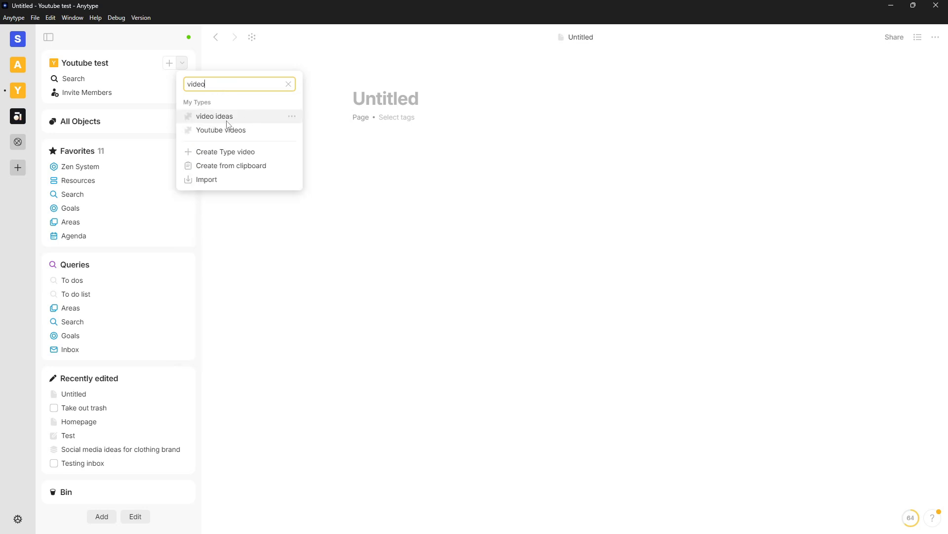
pyautogui.click(362, 73)
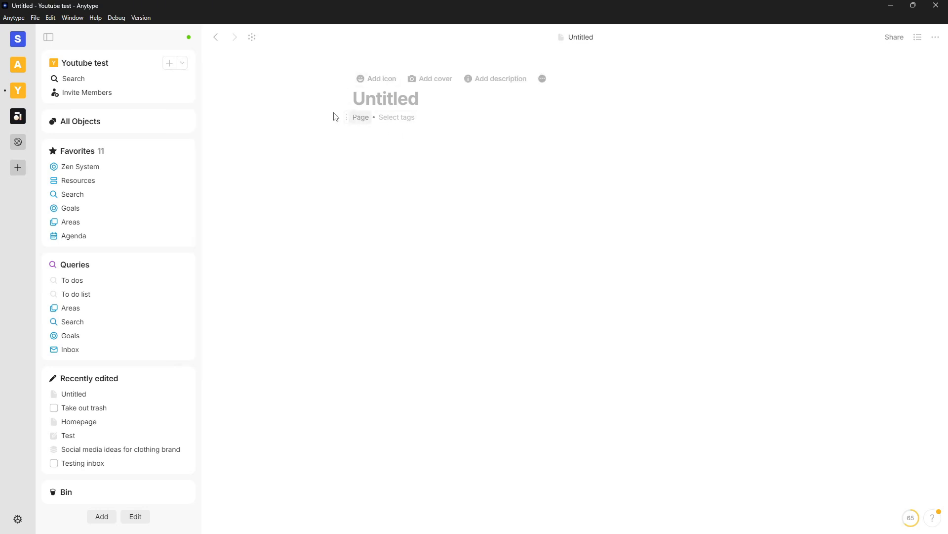
# - Change the untitled page's object type from Page to video ideas
pyautogui.click(361, 117)
pyautogui.moveTo(423, 156)
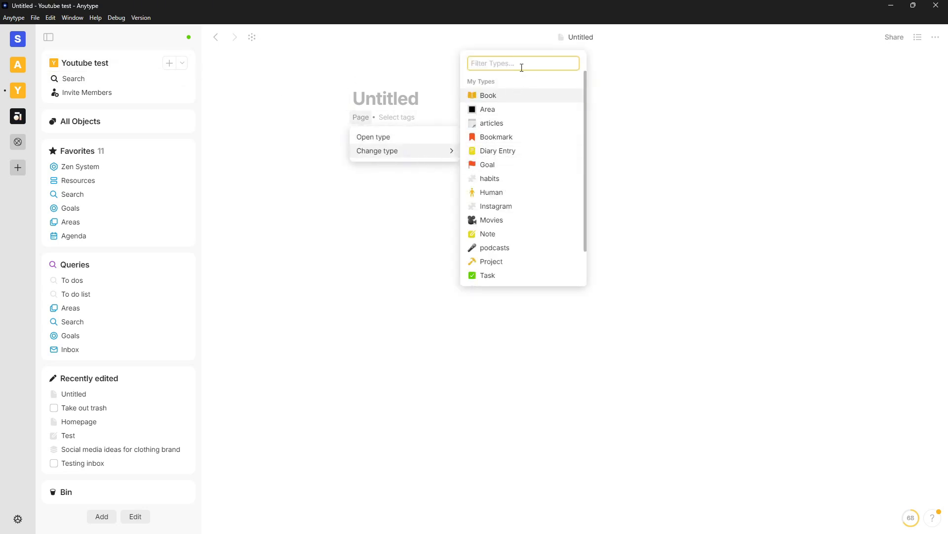
pyautogui.write('video')
pyautogui.click(505, 149)
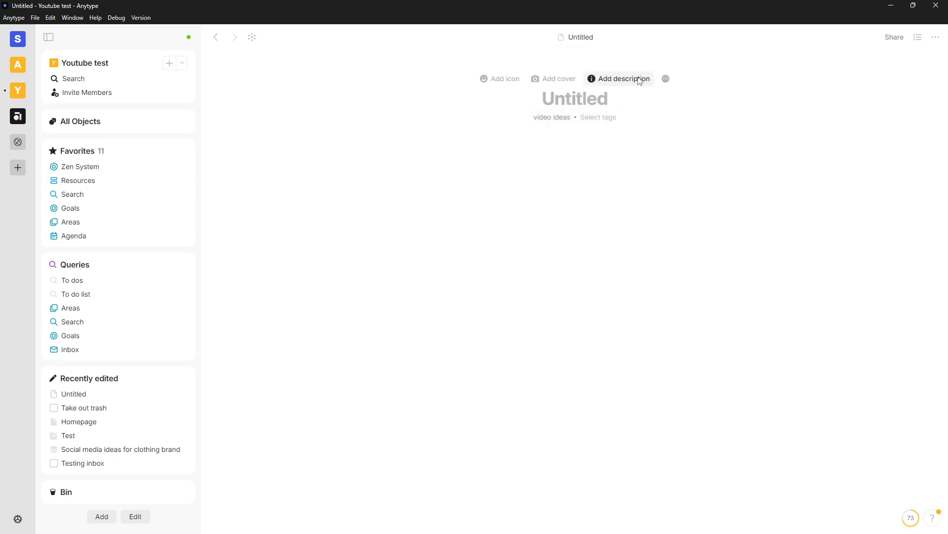
# - Look at the untitled object's layout width and header position options without changing them
pyautogui.click(666, 80)
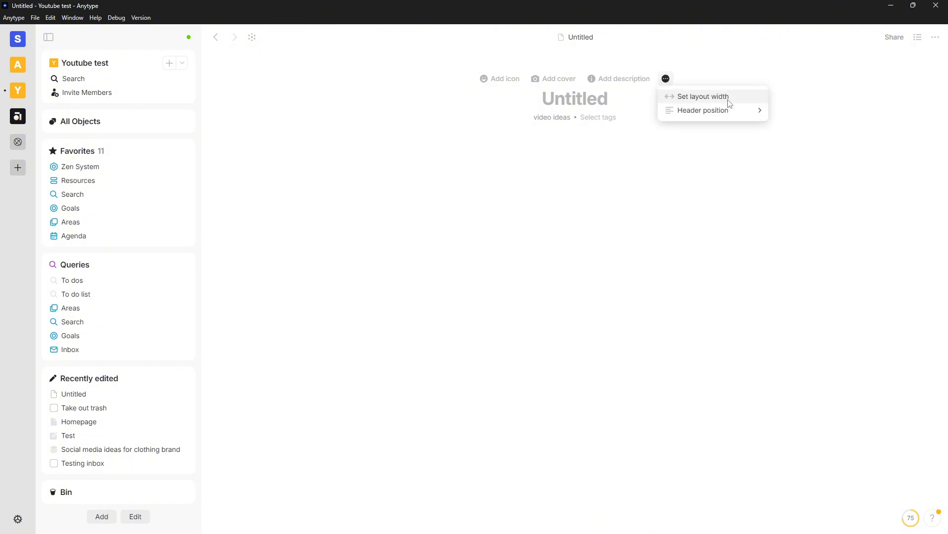
pyautogui.moveTo(732, 117)
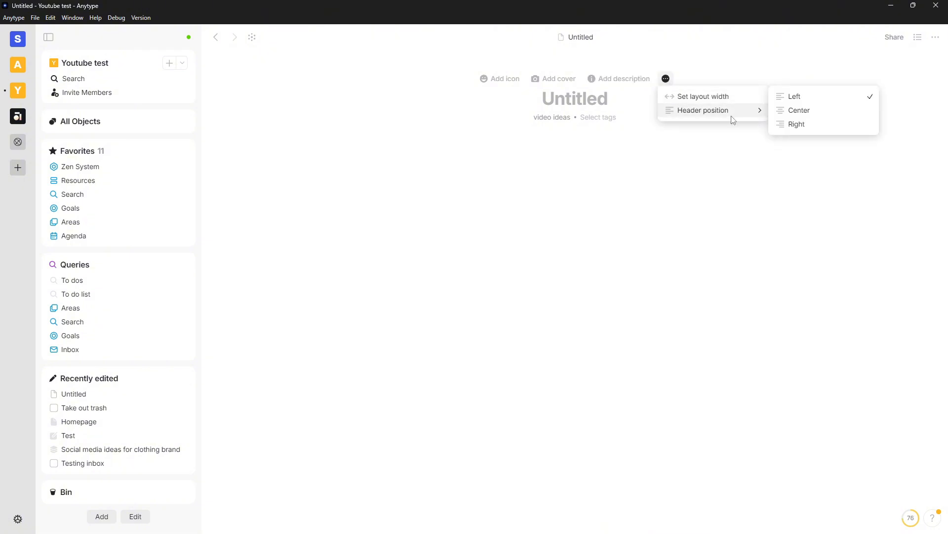
pyautogui.click(549, 89)
# - Give the untitled object the blue-to-peach gradient cover and a black logo image from the library as its icon
pyautogui.click(542, 82)
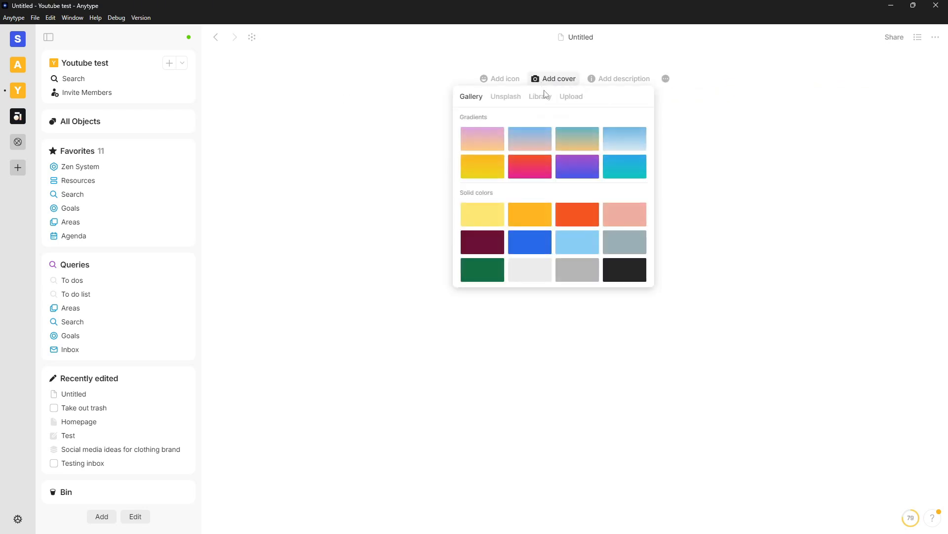
pyautogui.click(528, 141)
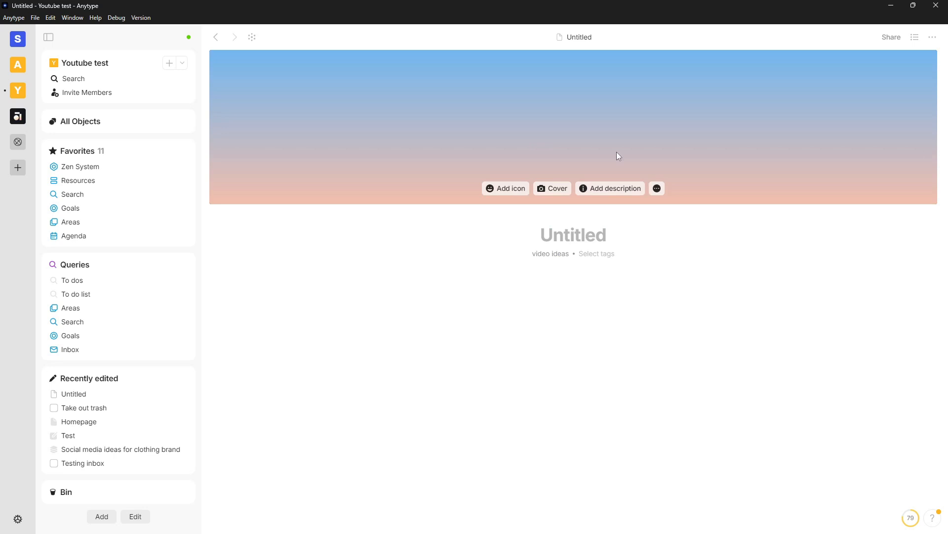
pyautogui.click(506, 188)
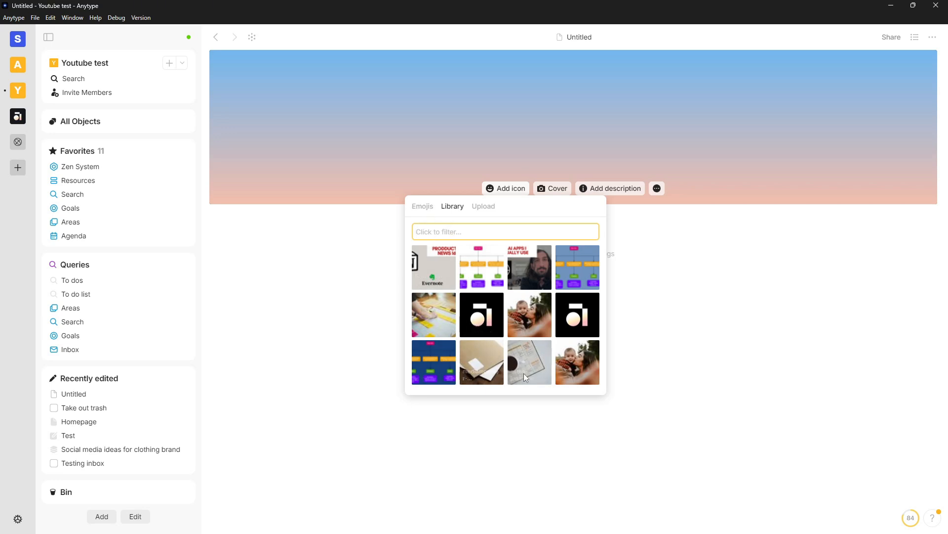
pyautogui.click(484, 319)
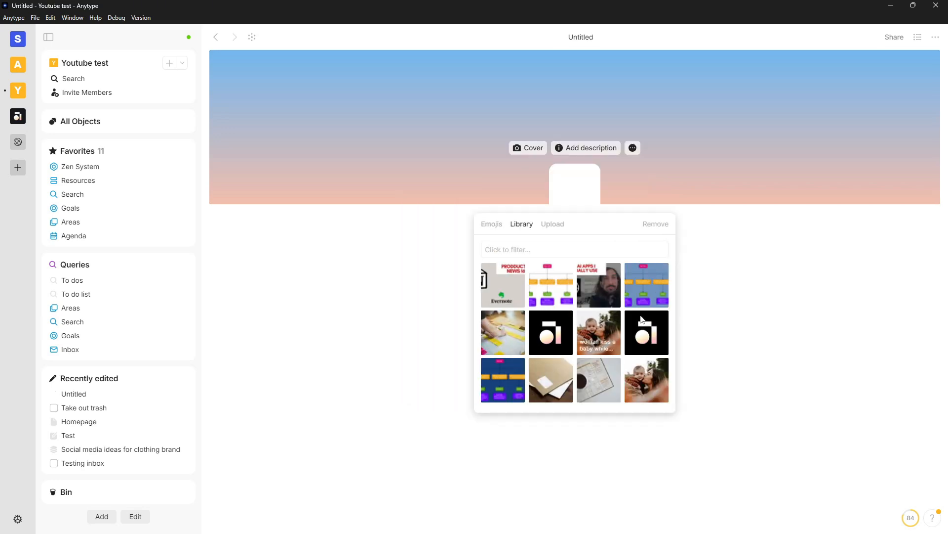
pyautogui.click(791, 311)
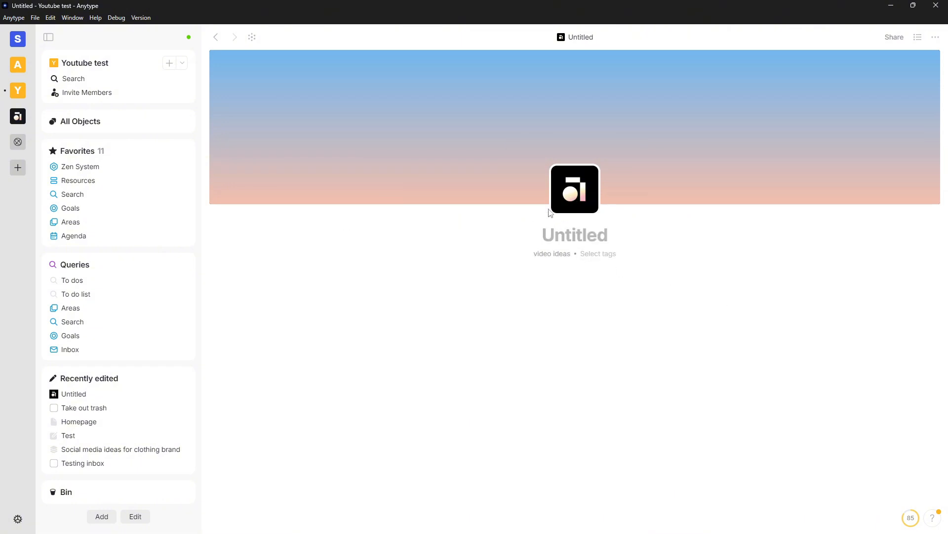
# - Add a description line to the untitled object, hide it and add it again
pyautogui.moveTo(528, 186)
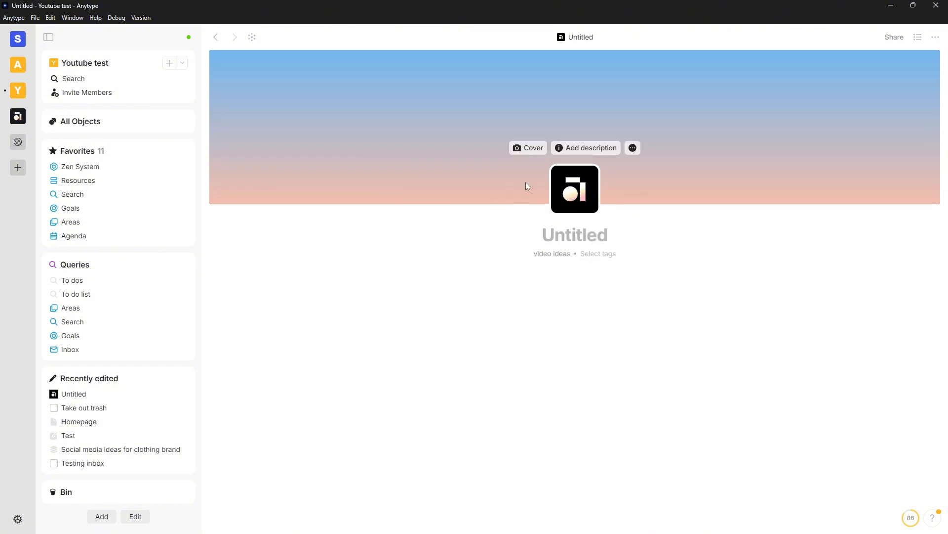
pyautogui.click(591, 149)
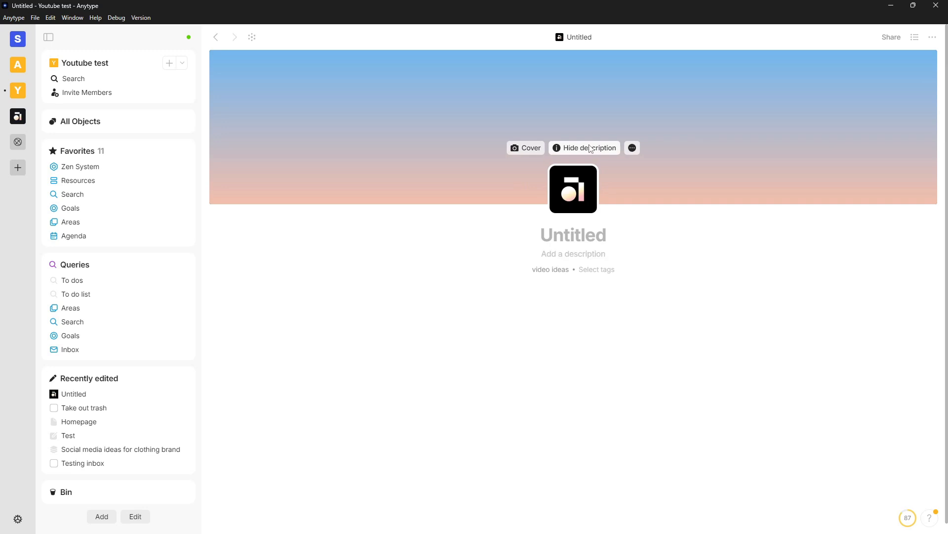
pyautogui.click(586, 148)
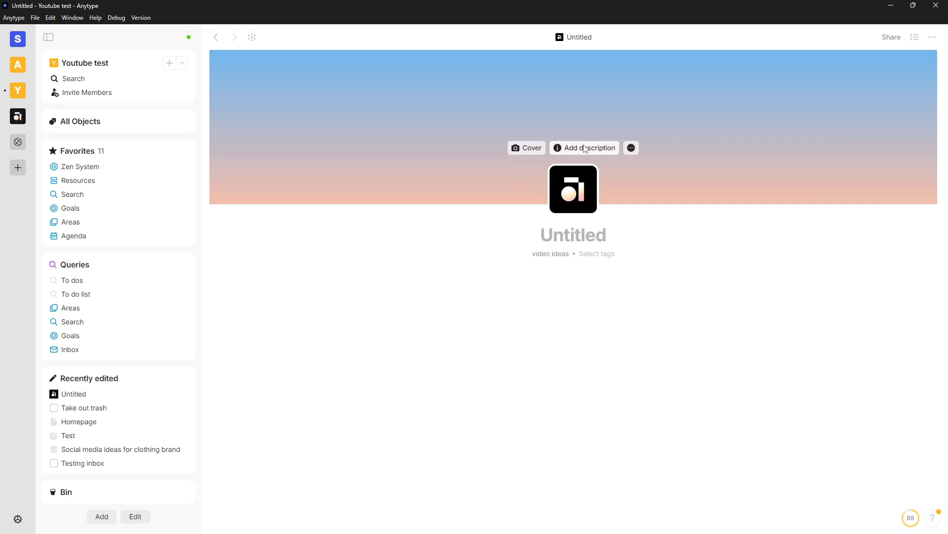
pyautogui.click(586, 149)
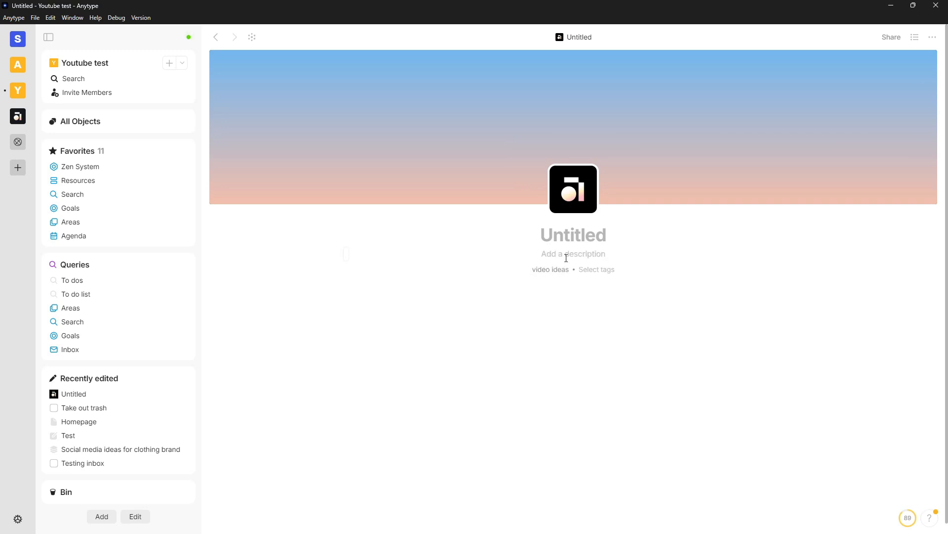
# - Examine the tags available for the untitled object and its further options, including the collections it can be added to
pyautogui.click(589, 270)
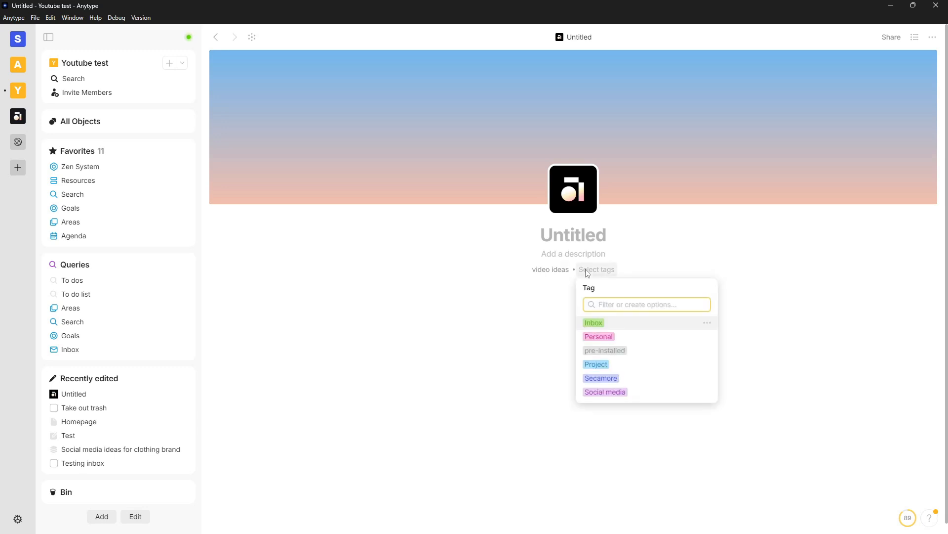
pyautogui.click(673, 272)
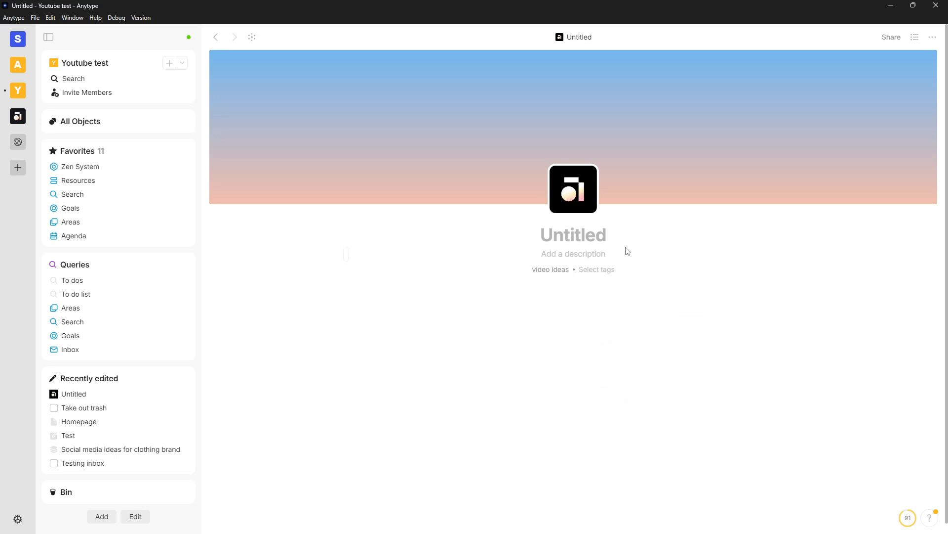
pyautogui.click(932, 38)
pyautogui.moveTo(840, 109)
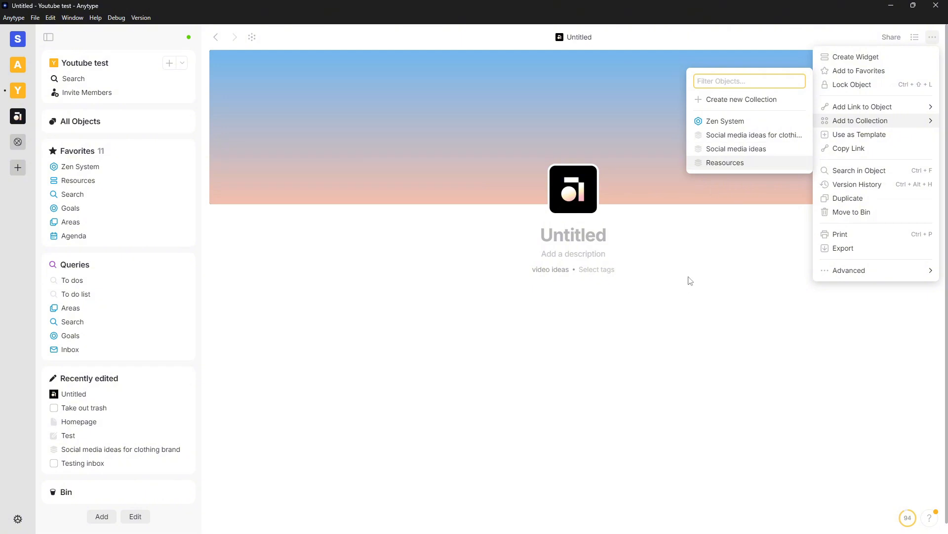
pyautogui.click(700, 263)
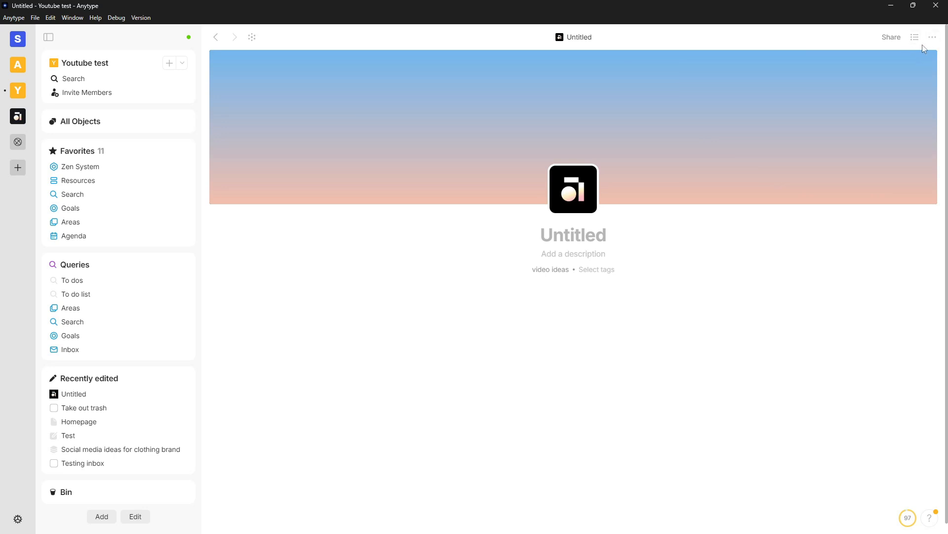
# - Create a sidebar widget for the untitled object and switch its appearance to the single-line link style
pyautogui.click(936, 33)
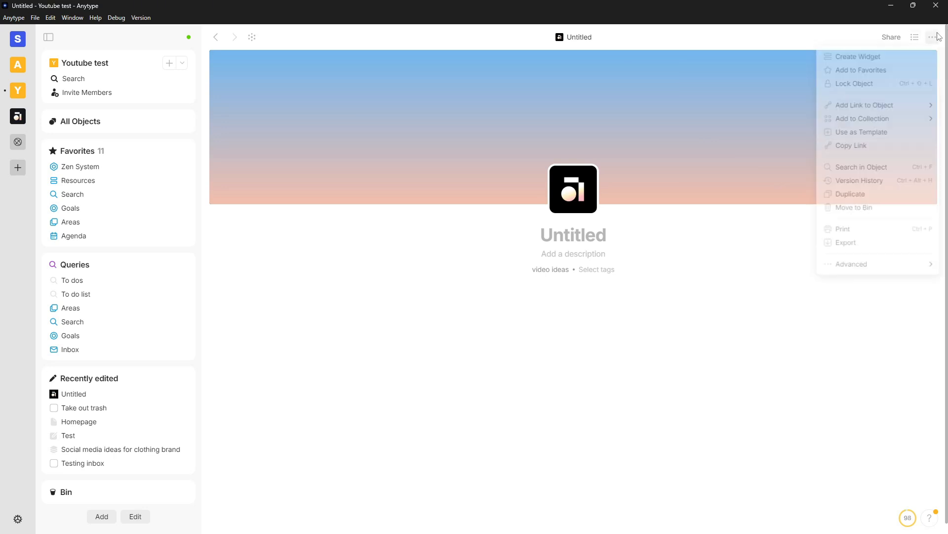
pyautogui.click(887, 59)
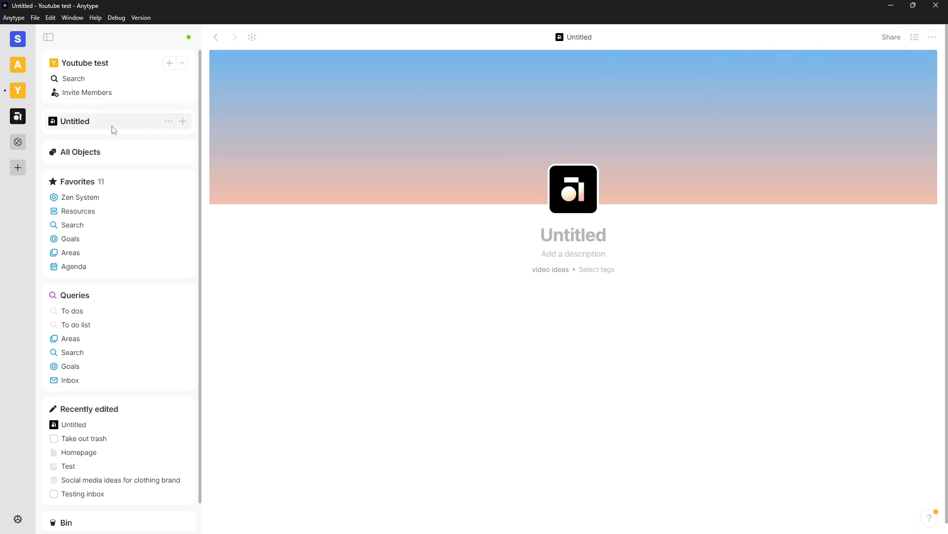
pyautogui.click(170, 122)
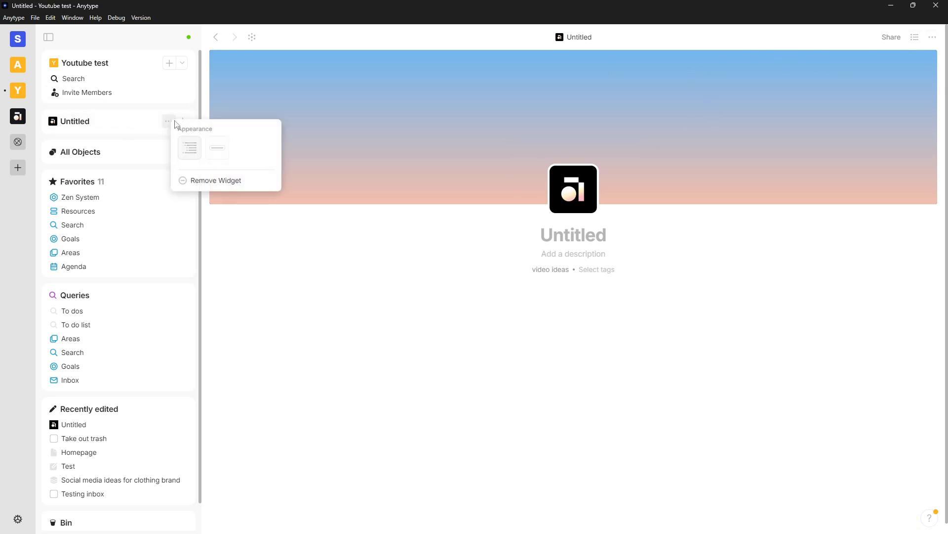
pyautogui.click(216, 148)
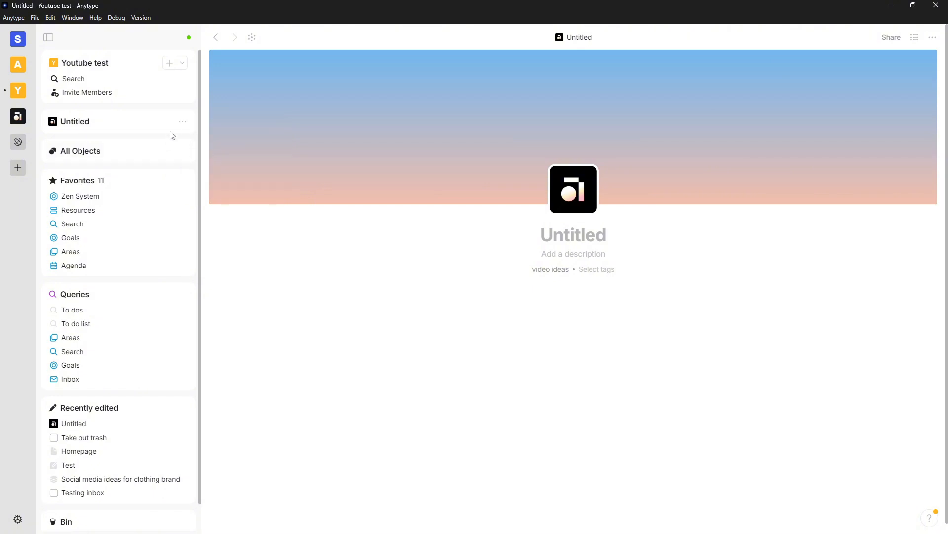
# - Remove the untitled object's widget from the sidebar
pyautogui.click(182, 122)
pyautogui.click(207, 183)
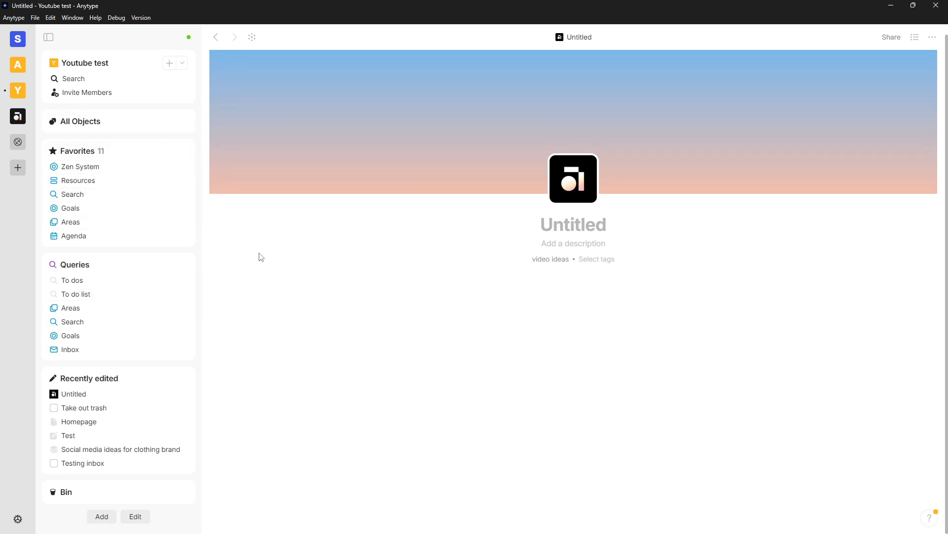
pyautogui.moveTo(543, 142)
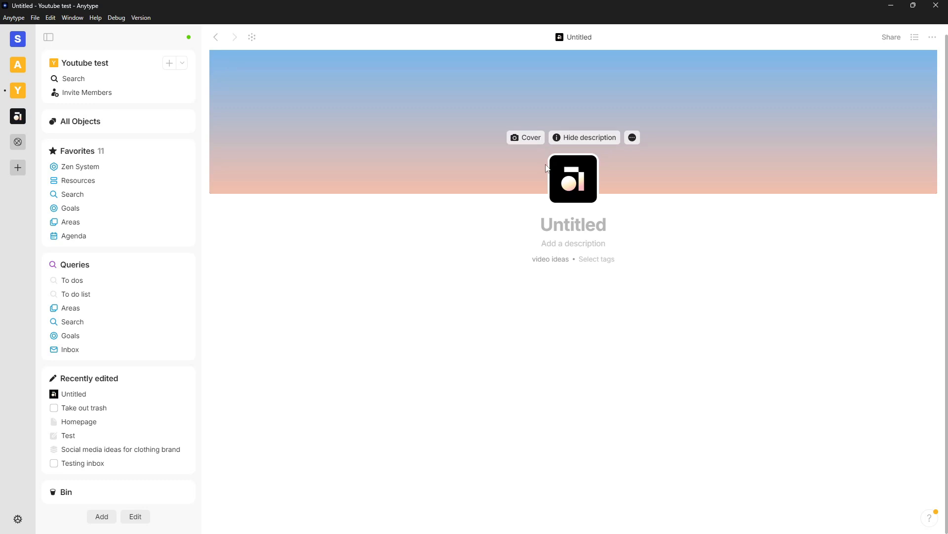
# - Examine the untitled object's sharing and export options, switch the export format to PDF, and leave without exporting
pyautogui.click(897, 41)
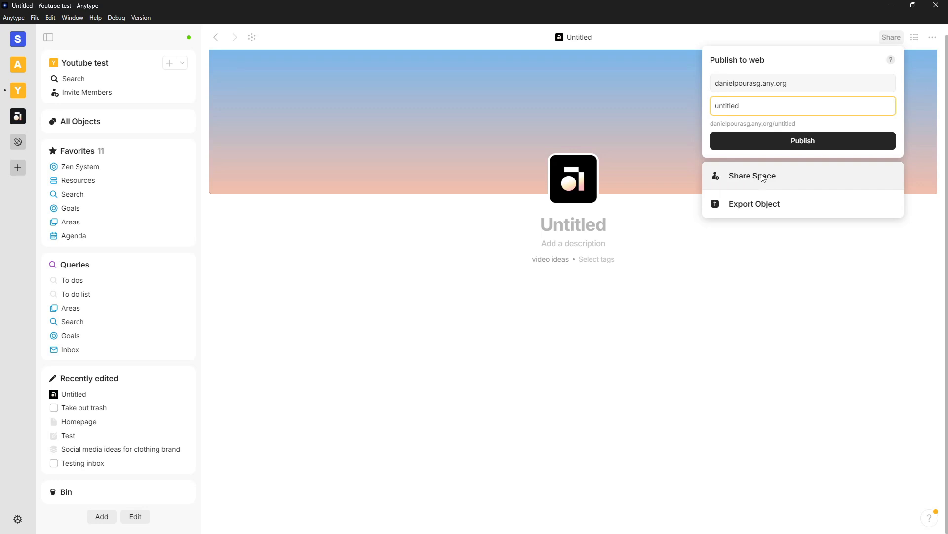
pyautogui.click(775, 206)
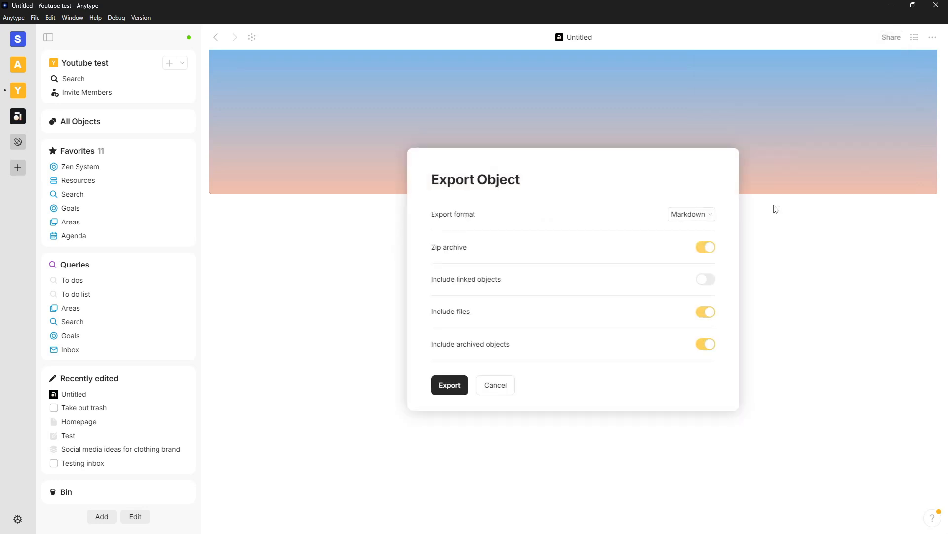
pyautogui.click(701, 216)
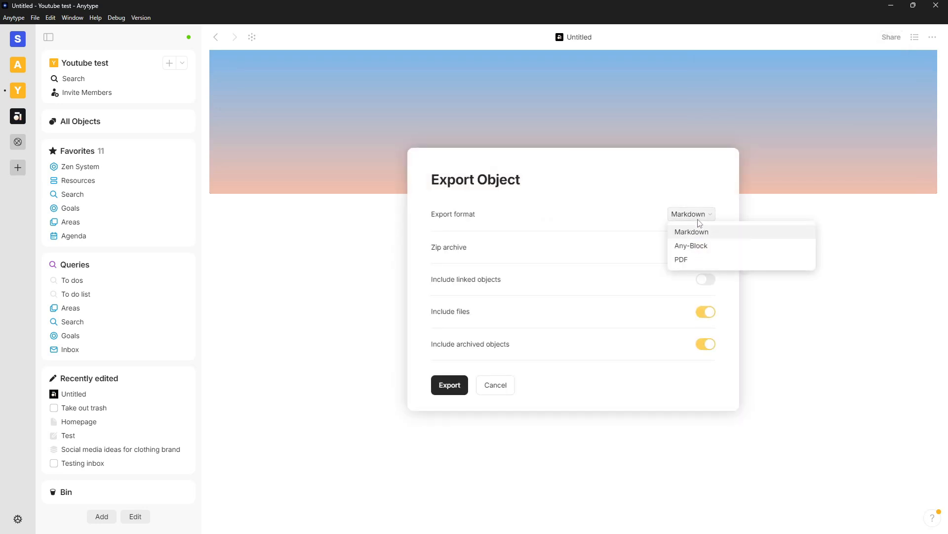
pyautogui.click(697, 260)
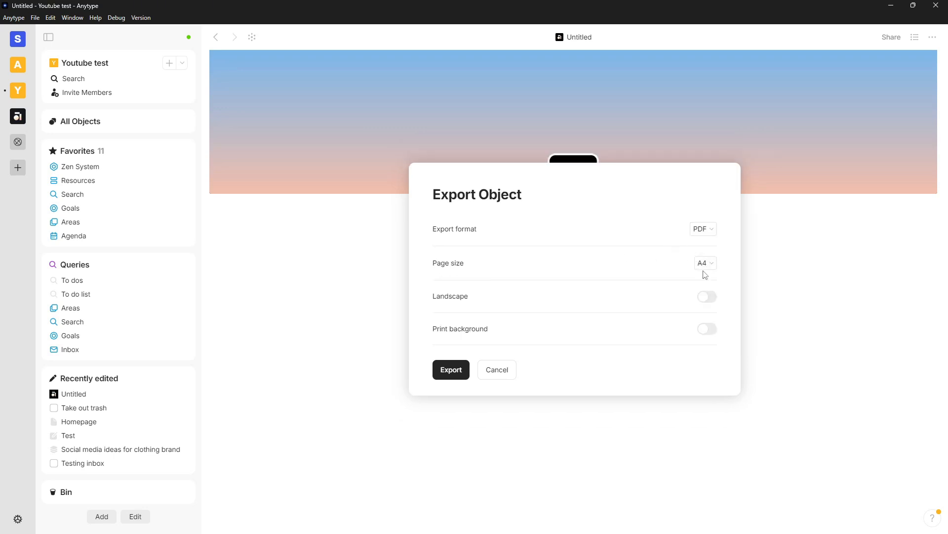
pyautogui.press('Escape')
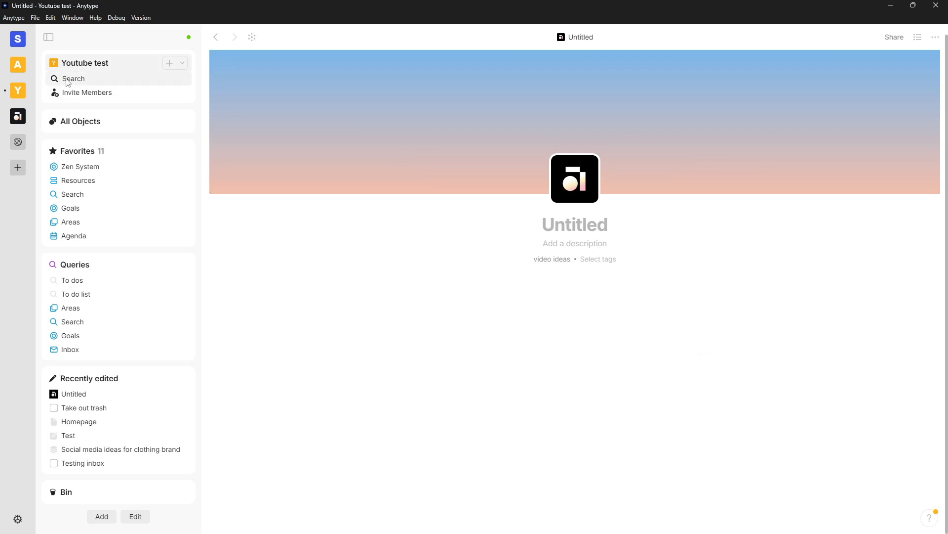
# - View the general settings of the Youtube test space and return to its homepage
pyautogui.click(62, 68)
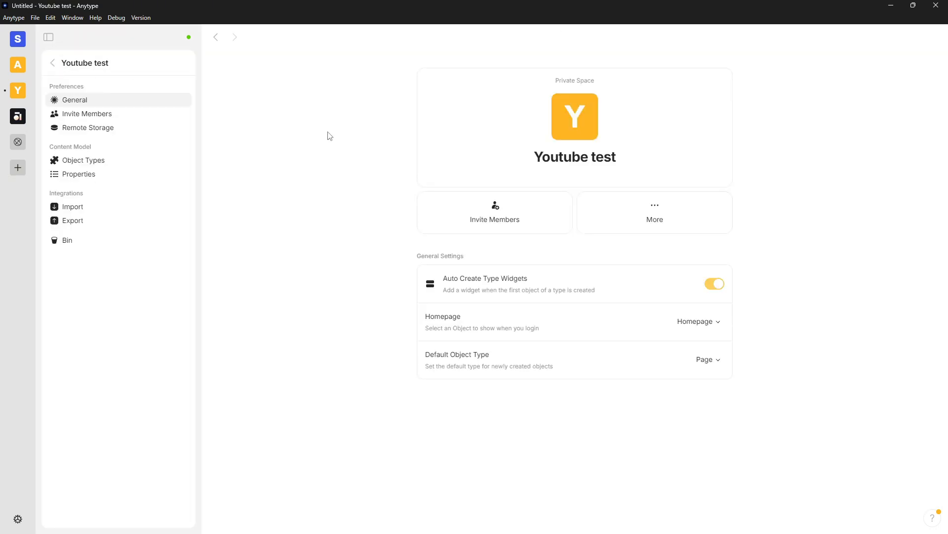
pyautogui.click(23, 90)
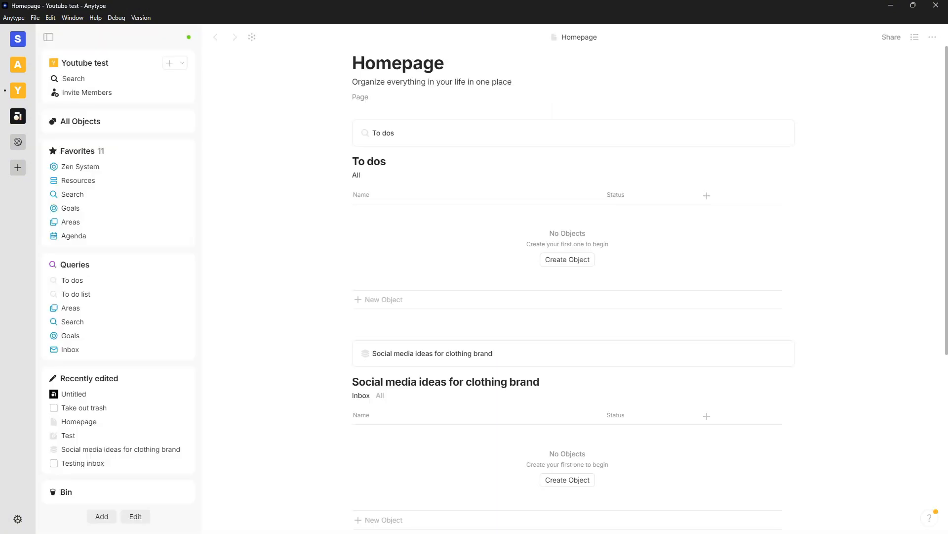